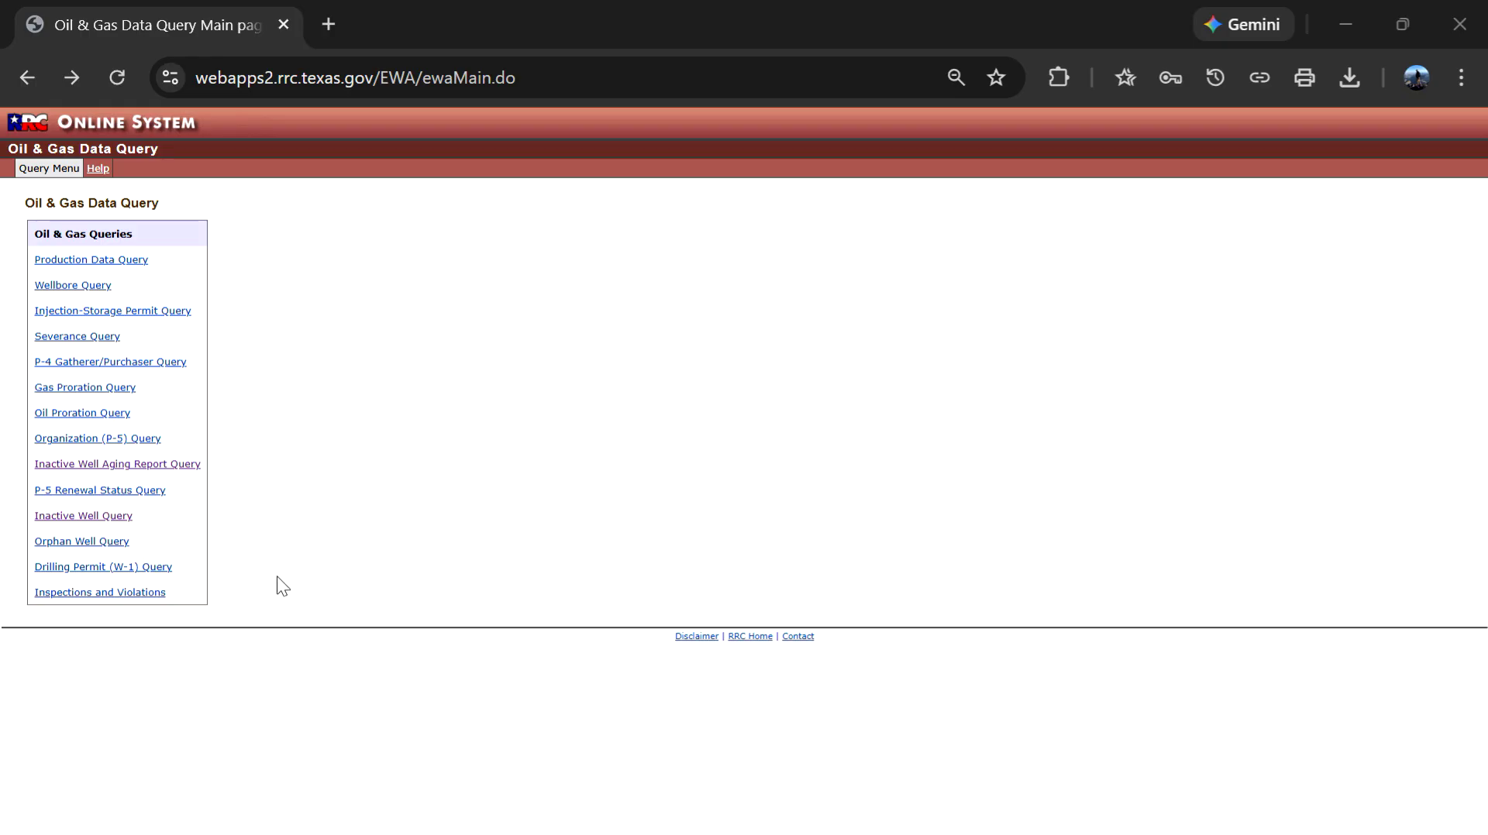
Open the Inactive Well Aging Report Query and submit a search for district 09
{"action": "left_click", "coordinate": [106, 465]}
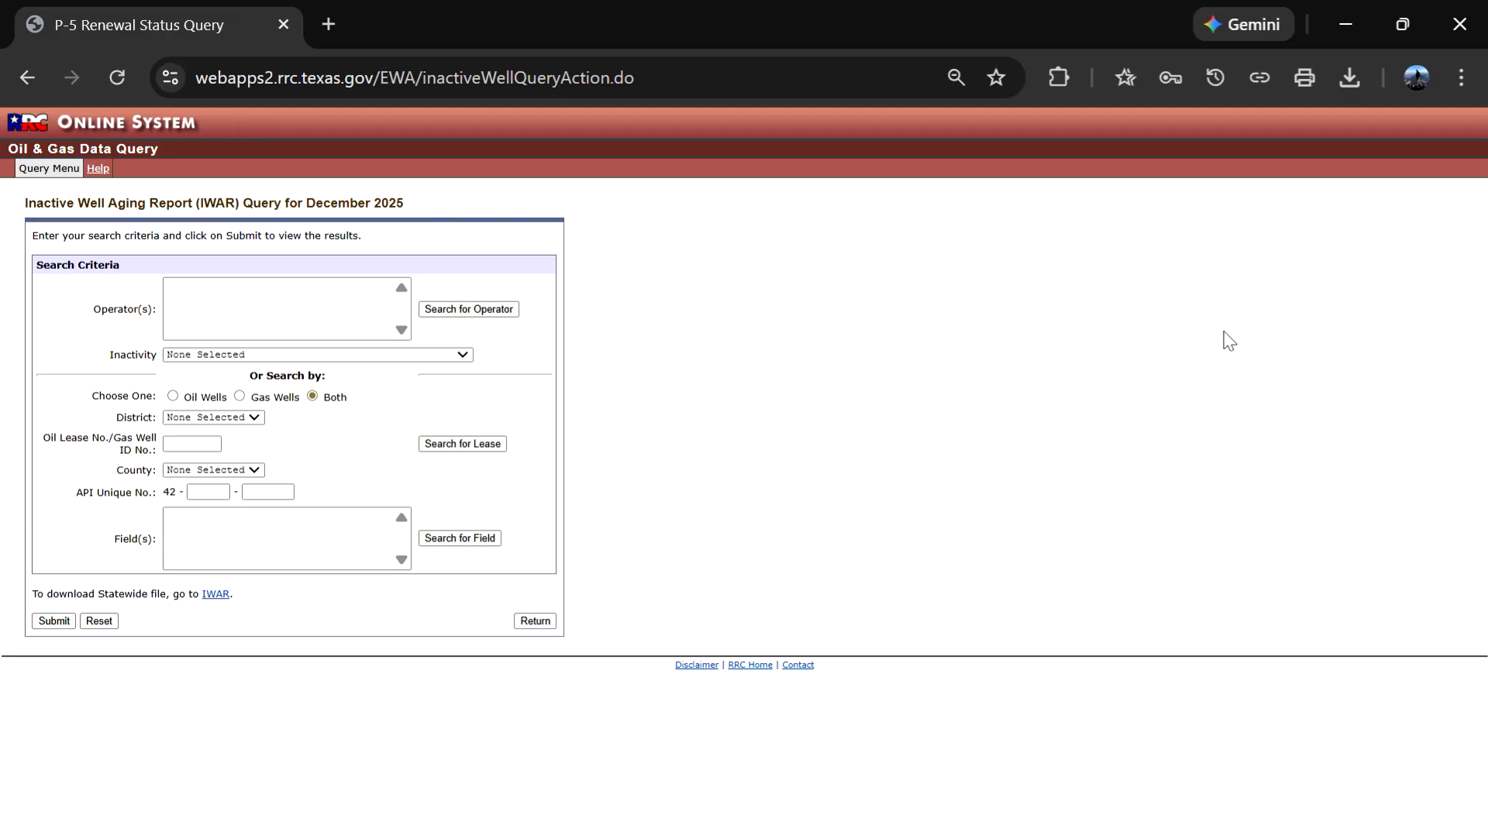
{"action": "left_click", "coordinate": [245, 420]}
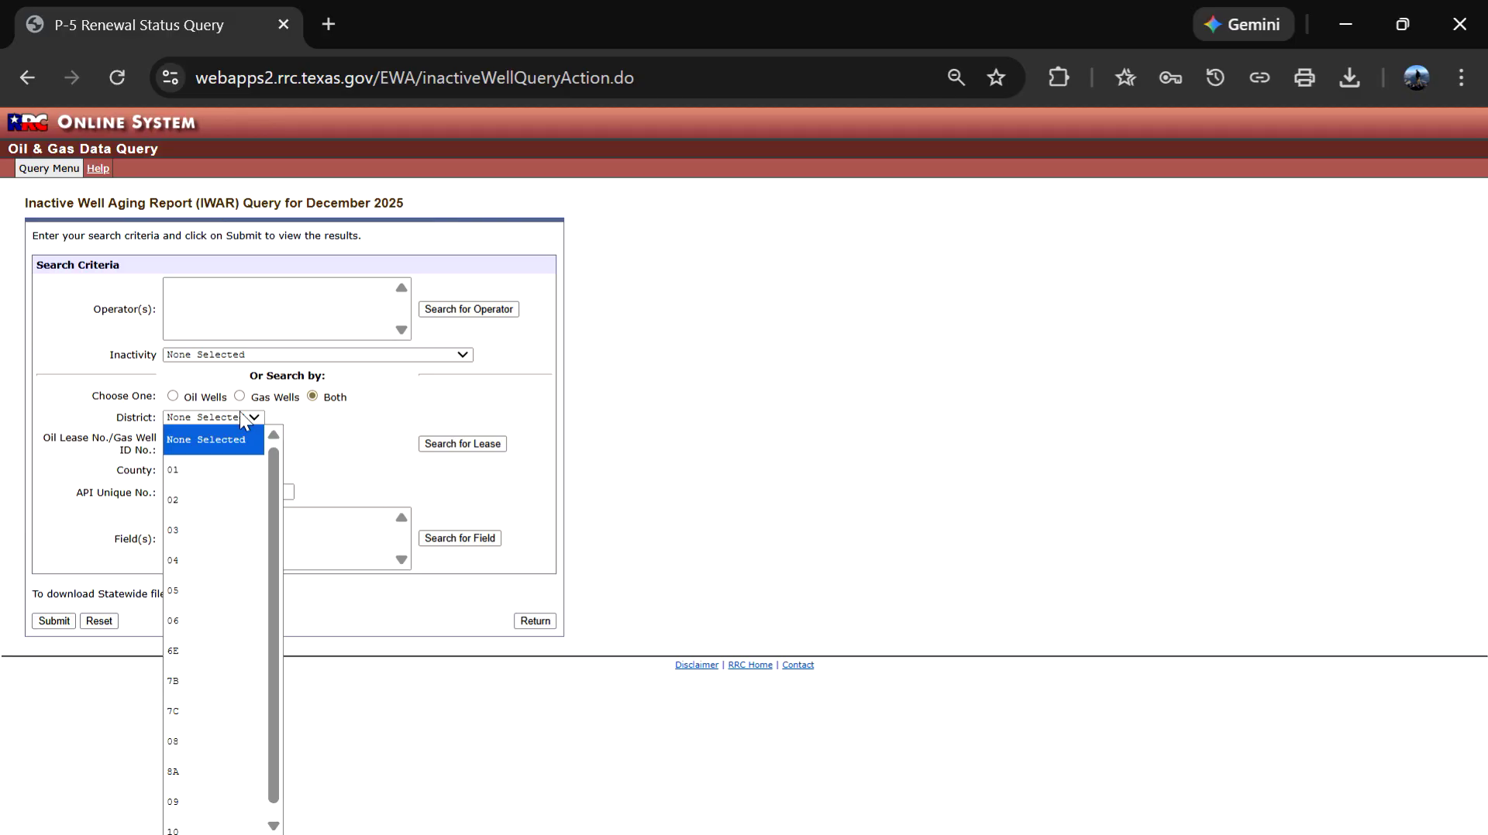
{"action": "left_click", "coordinate": [159, 814]}
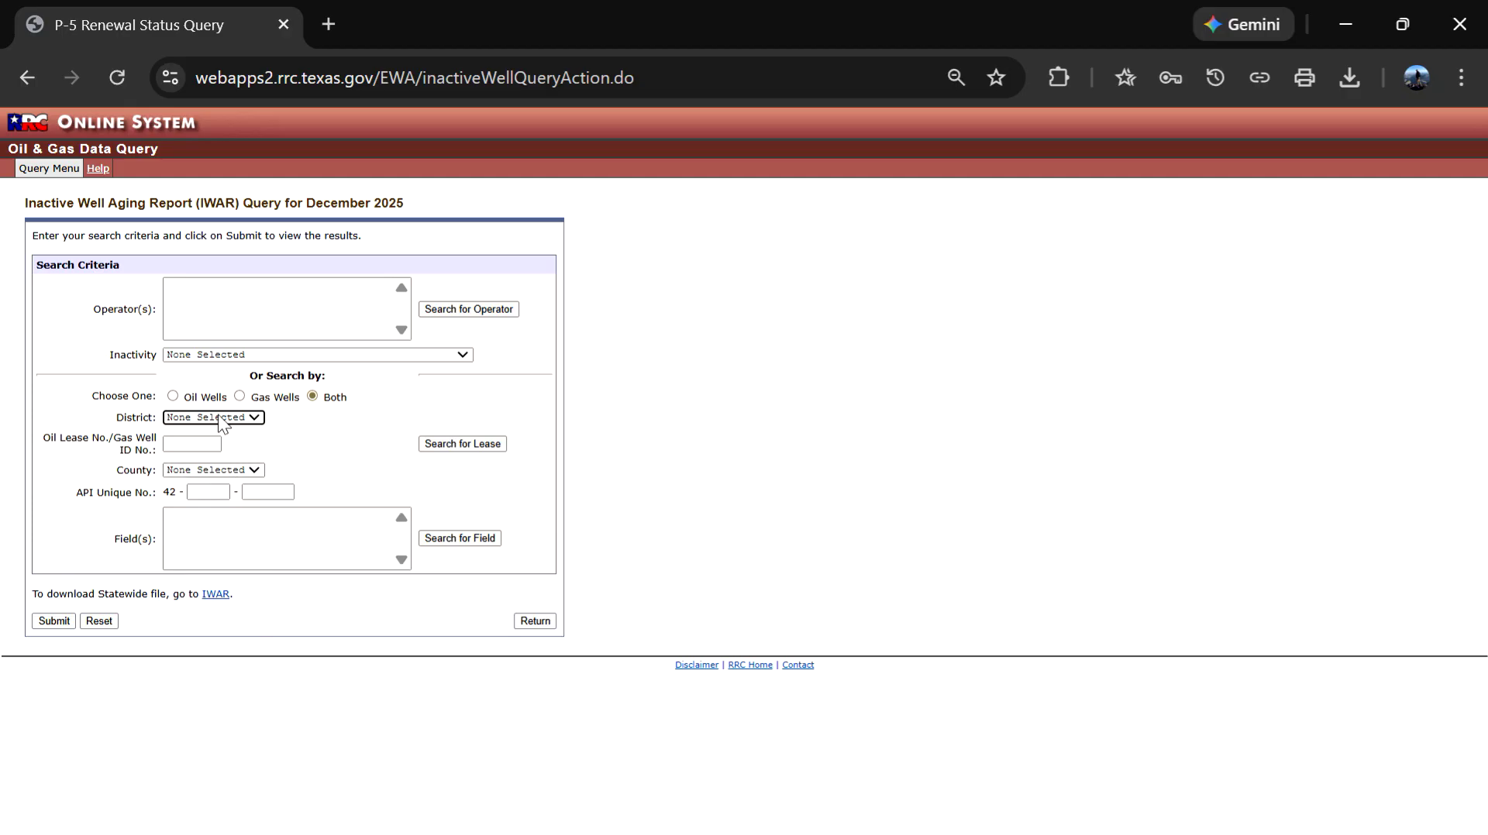
{"action": "left_click", "coordinate": [217, 417]}
{"action": "scroll", "coordinate": [194, 799], "scroll_direction": "down", "scroll_amount": 1}
{"action": "left_click", "coordinate": [194, 800]}
{"action": "left_click", "coordinate": [41, 625]}
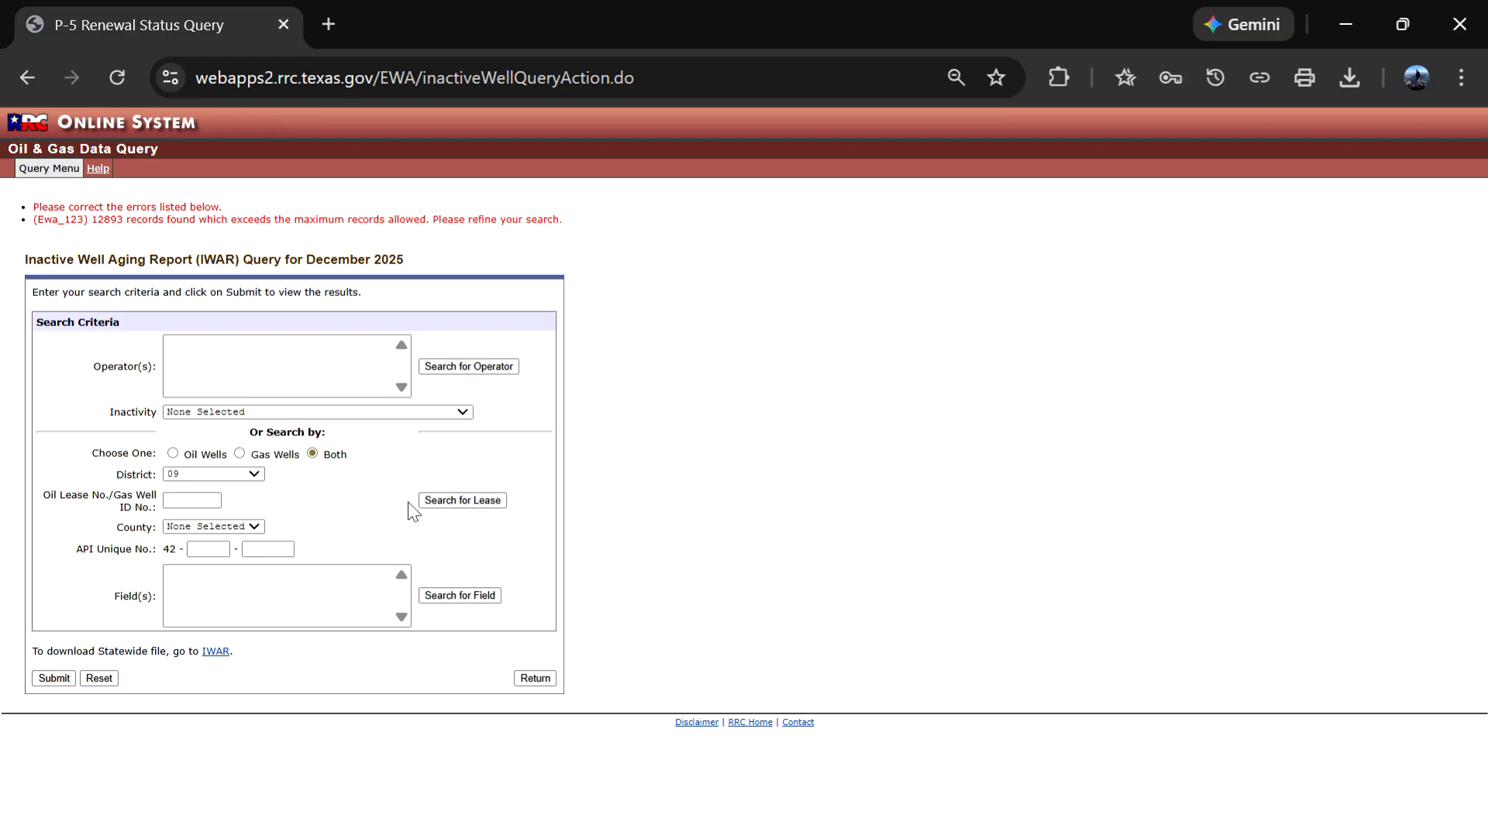
Narrow the search to WISE county and submit it again
{"action": "left_click", "coordinate": [217, 527]}
{"action": "scroll", "coordinate": [216, 468], "scroll_direction": "down", "scroll_amount": 15}
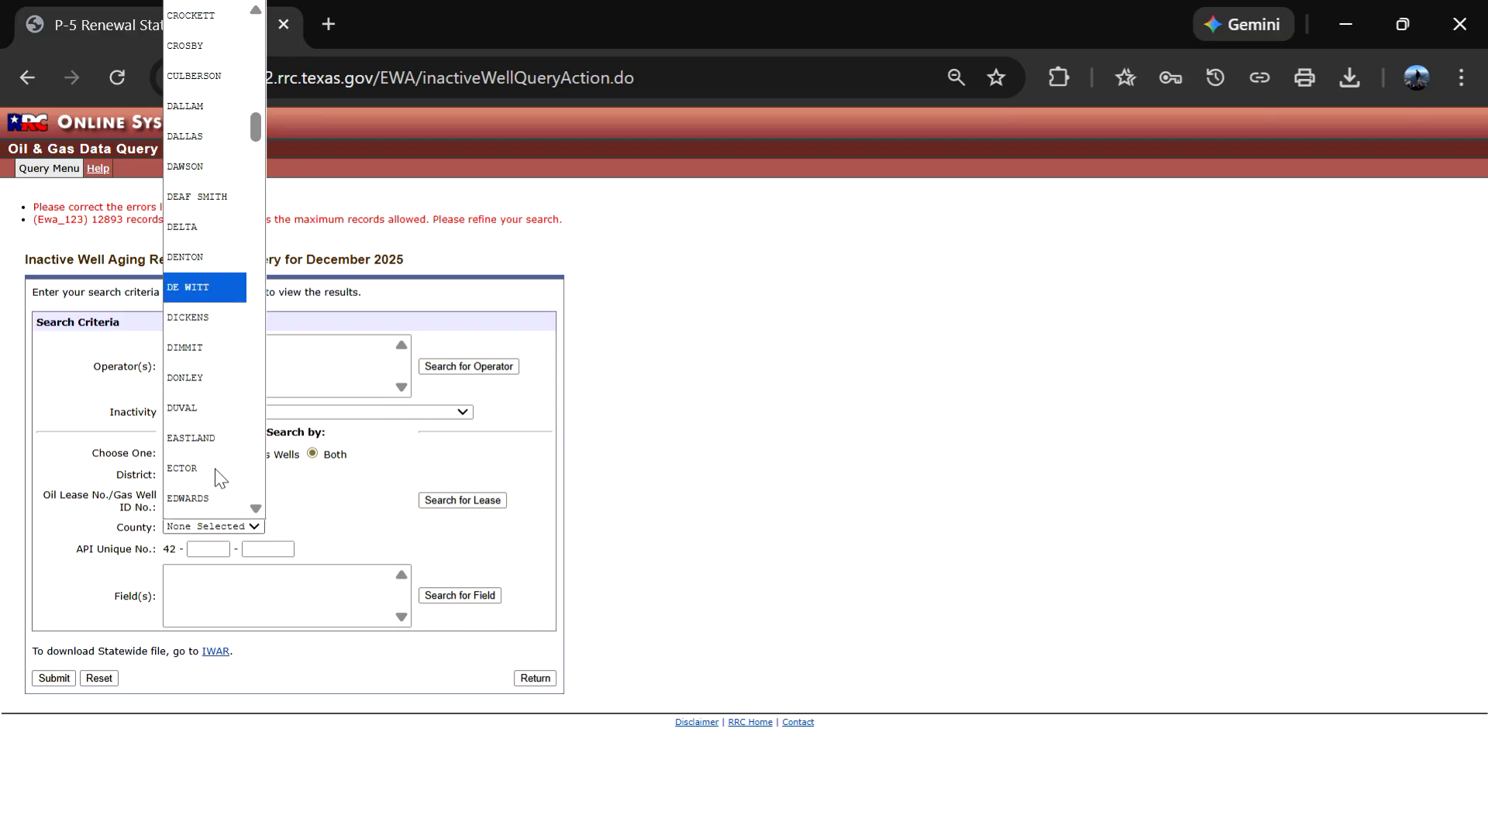
{"action": "scroll", "coordinate": [219, 477], "scroll_direction": "up", "scroll_amount": 9}
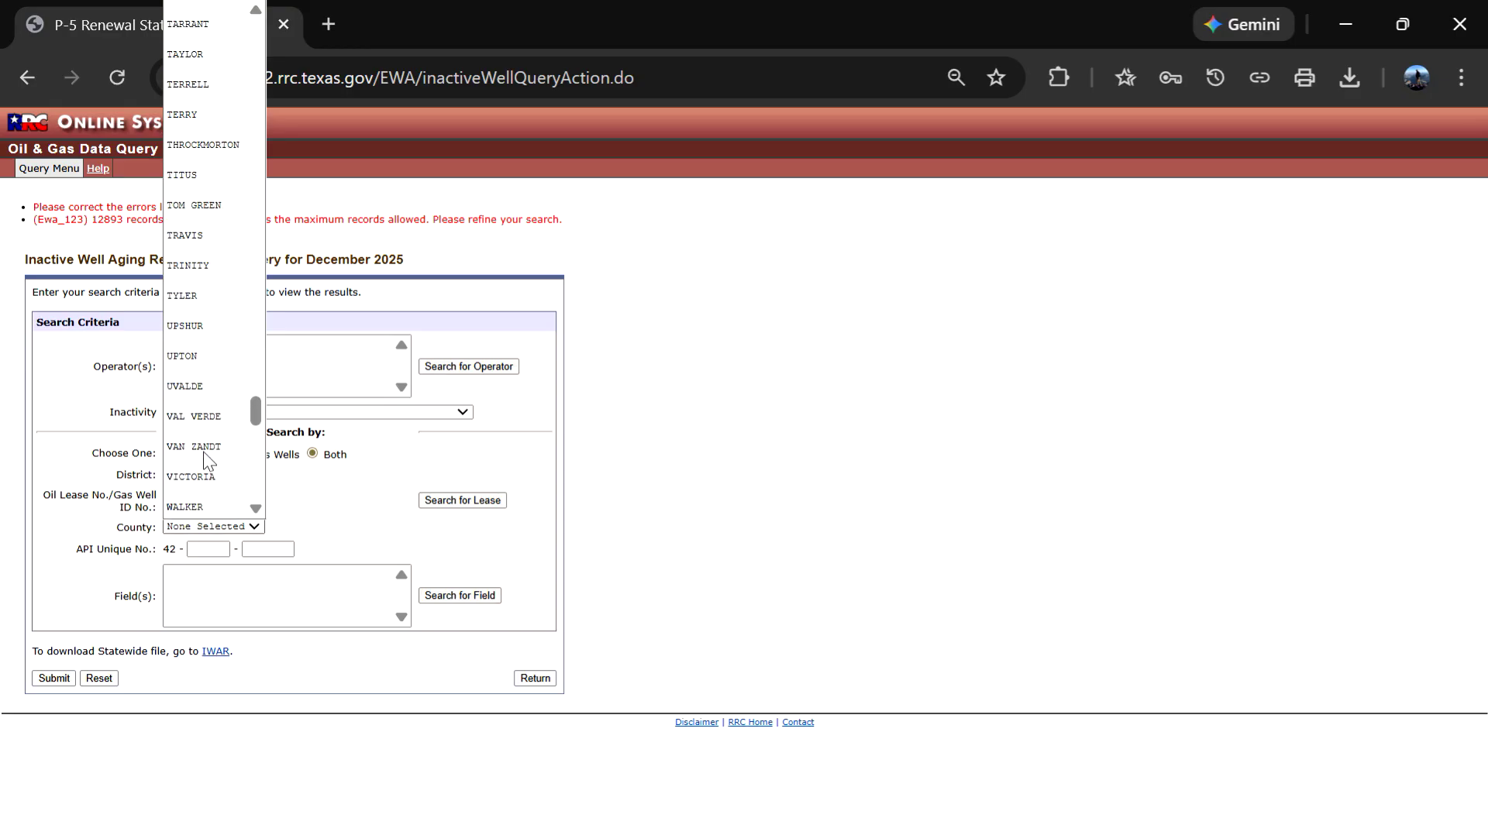
{"action": "left_click", "coordinate": [193, 406]}
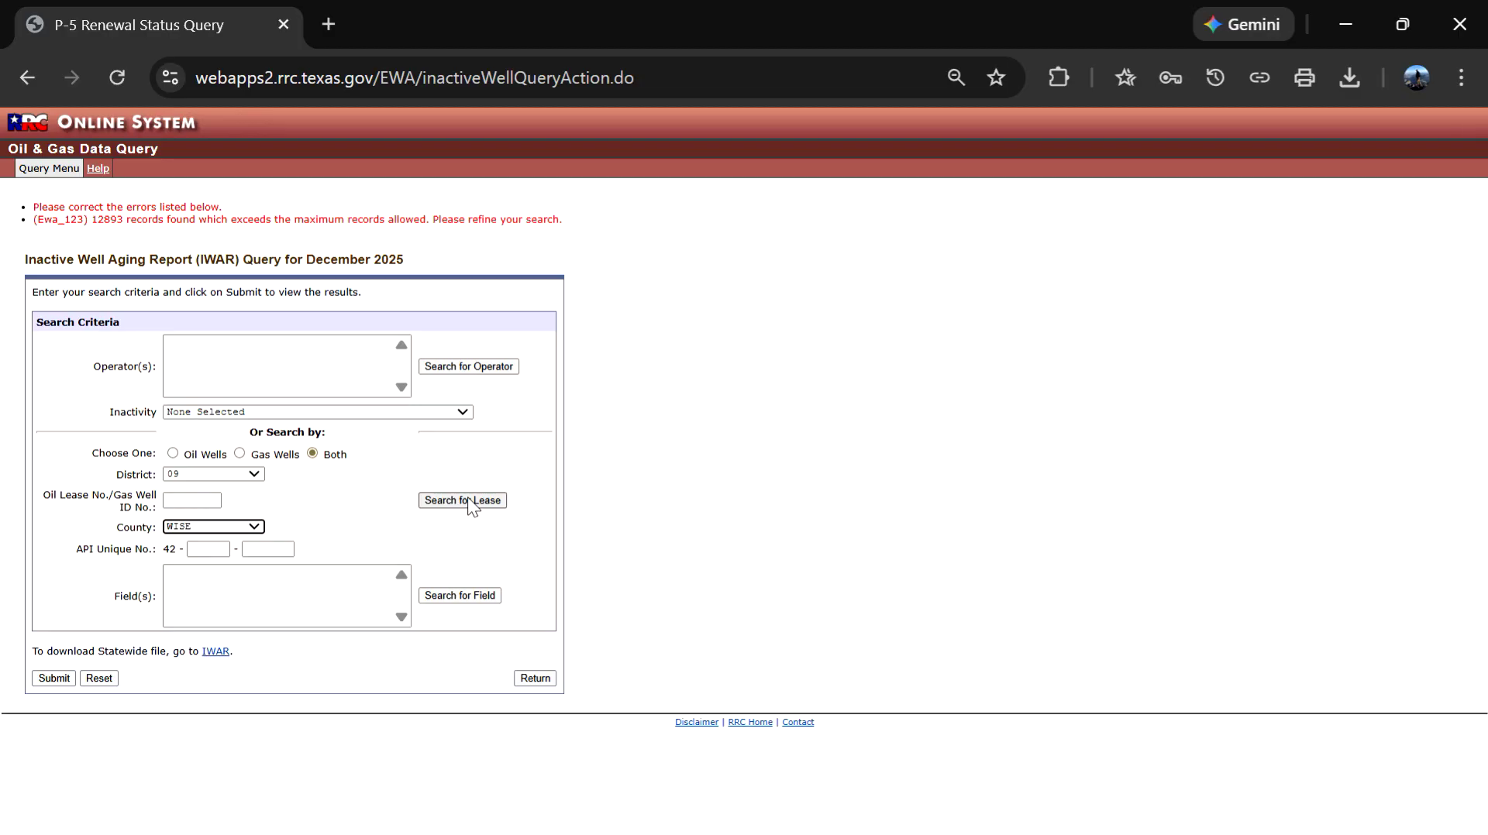
{"action": "left_click", "coordinate": [54, 678]}
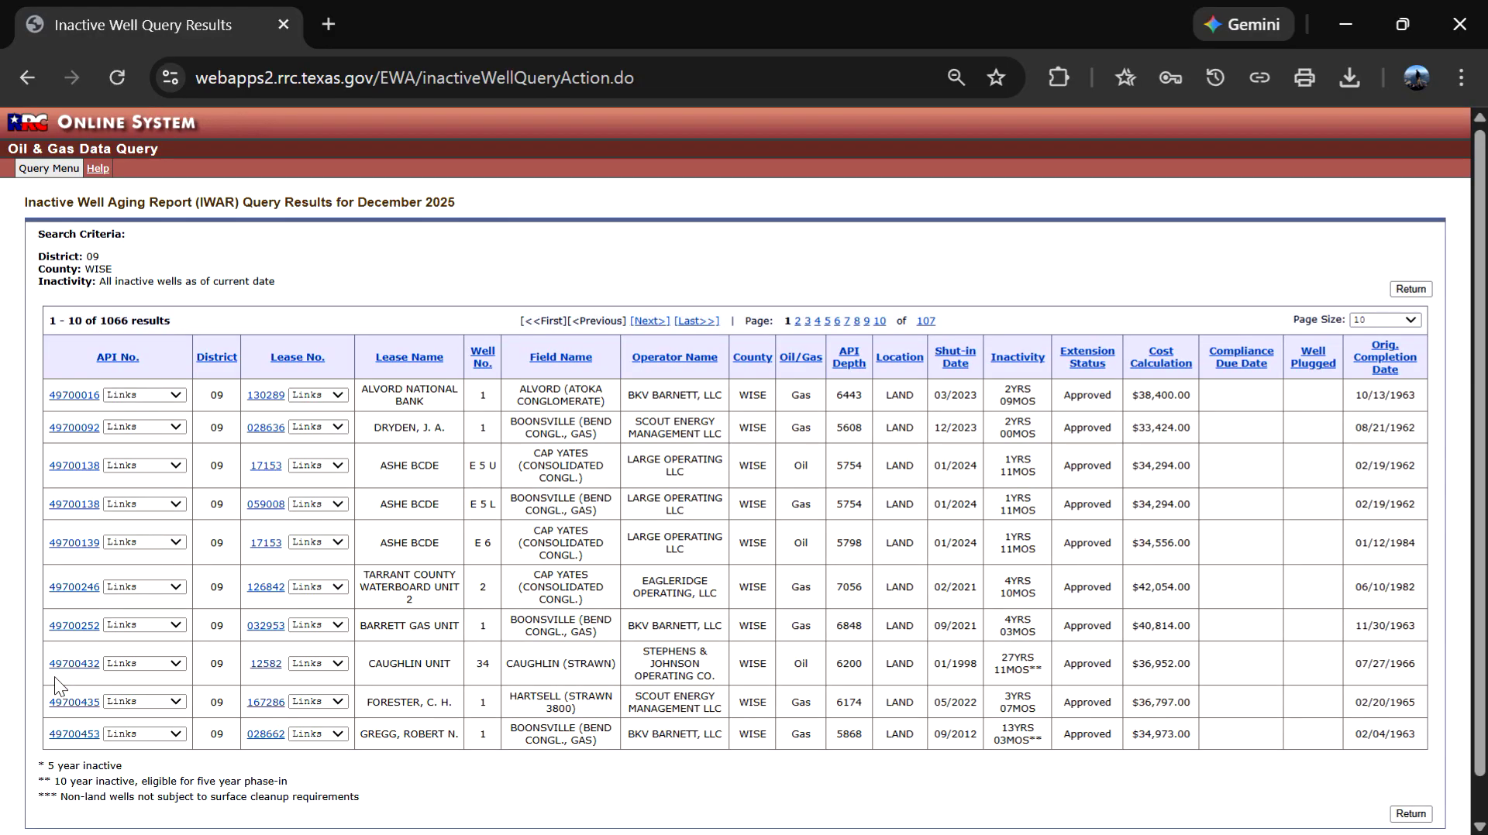
Show all results on one page, and try a page size of 25
{"action": "left_click", "coordinate": [1384, 320]}
{"action": "left_click", "coordinate": [1387, 358]}
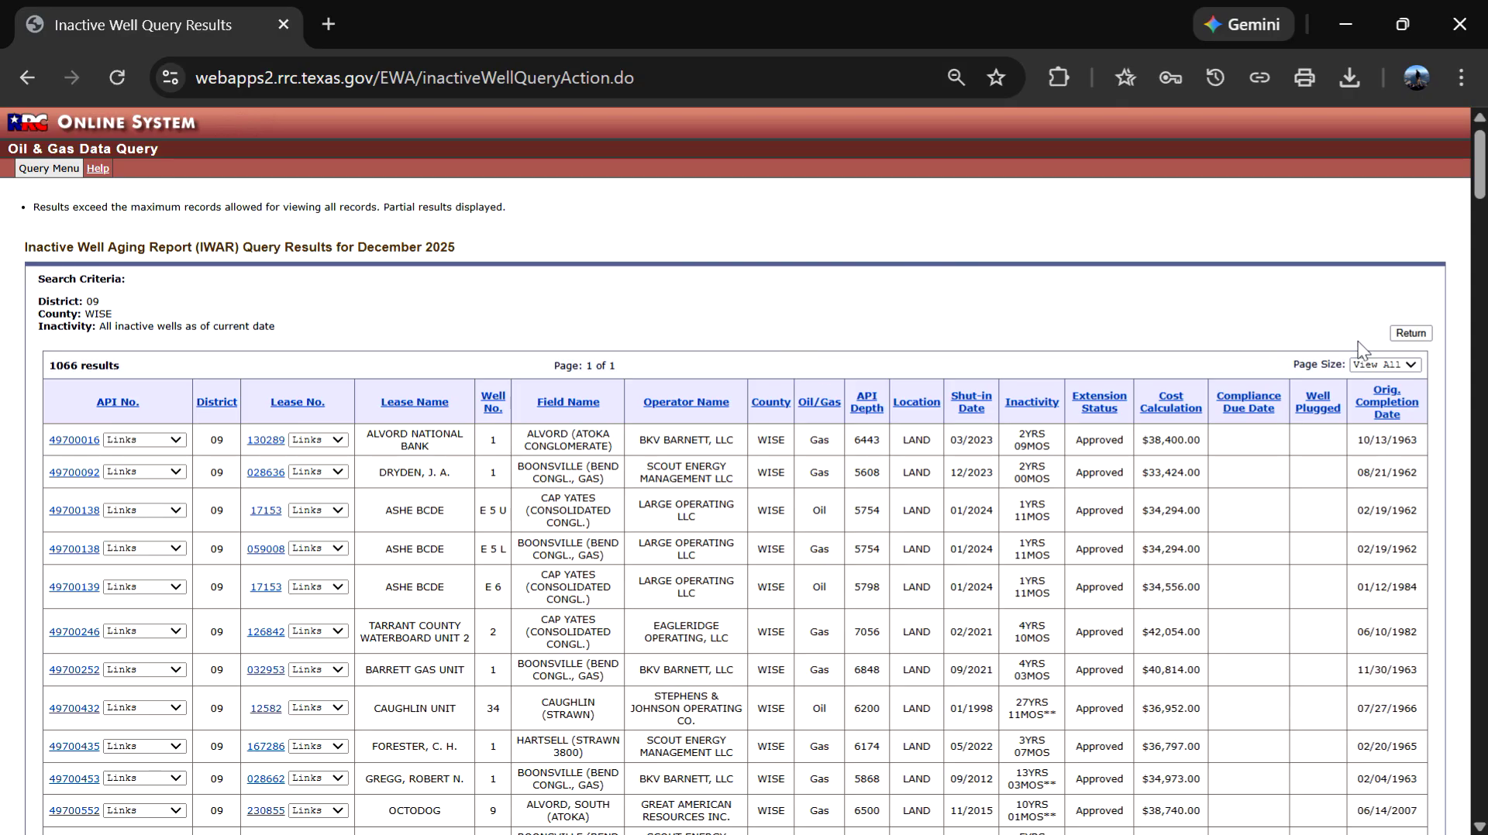
{"action": "left_click", "coordinate": [1370, 364]}
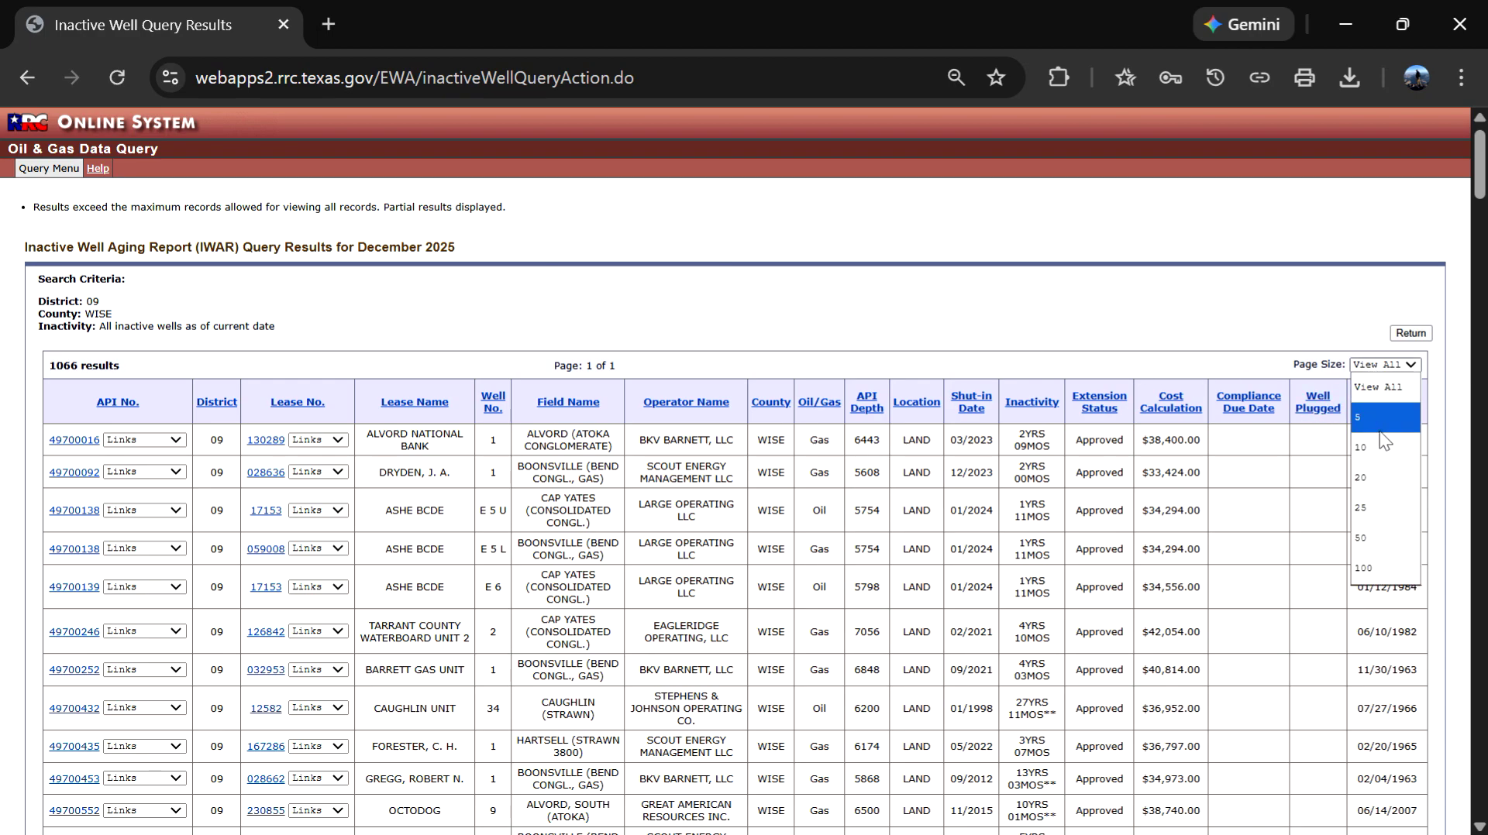
{"action": "left_click", "coordinate": [1371, 509]}
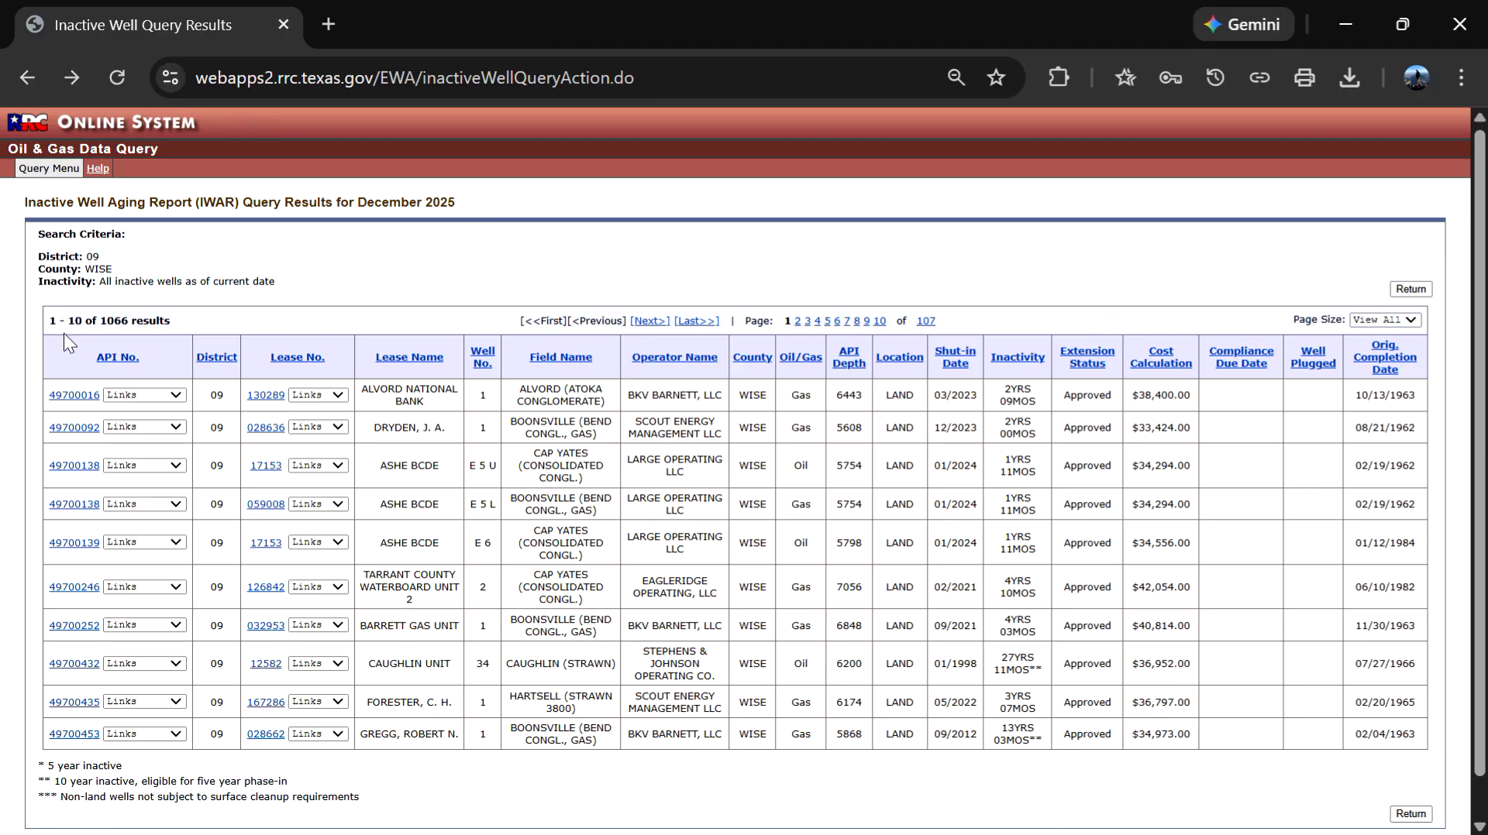
Set the results page size to 50 and look through the listed wells
{"action": "left_click", "coordinate": [1403, 320]}
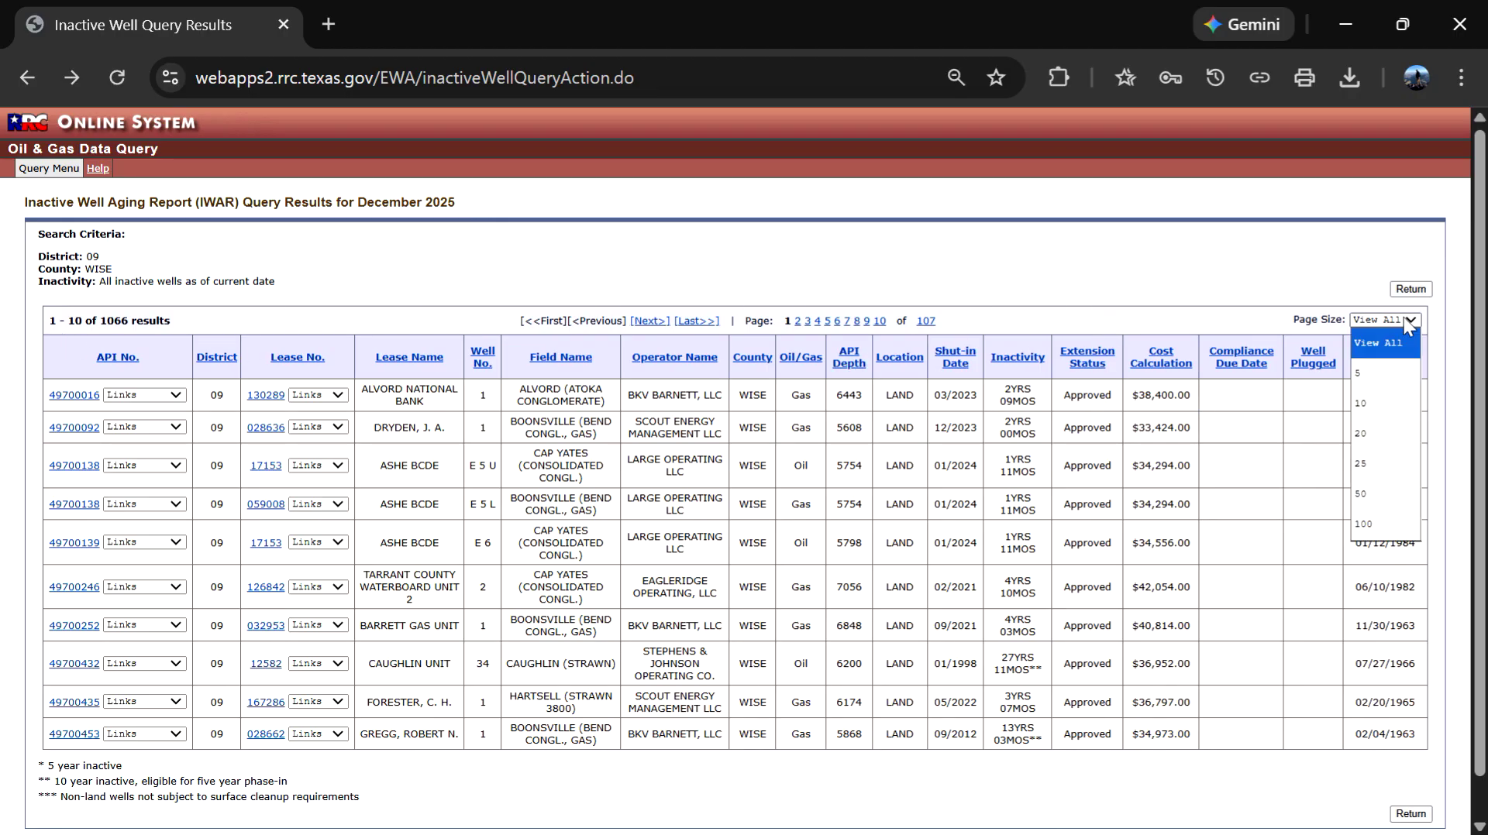
{"action": "left_click", "coordinate": [1393, 353]}
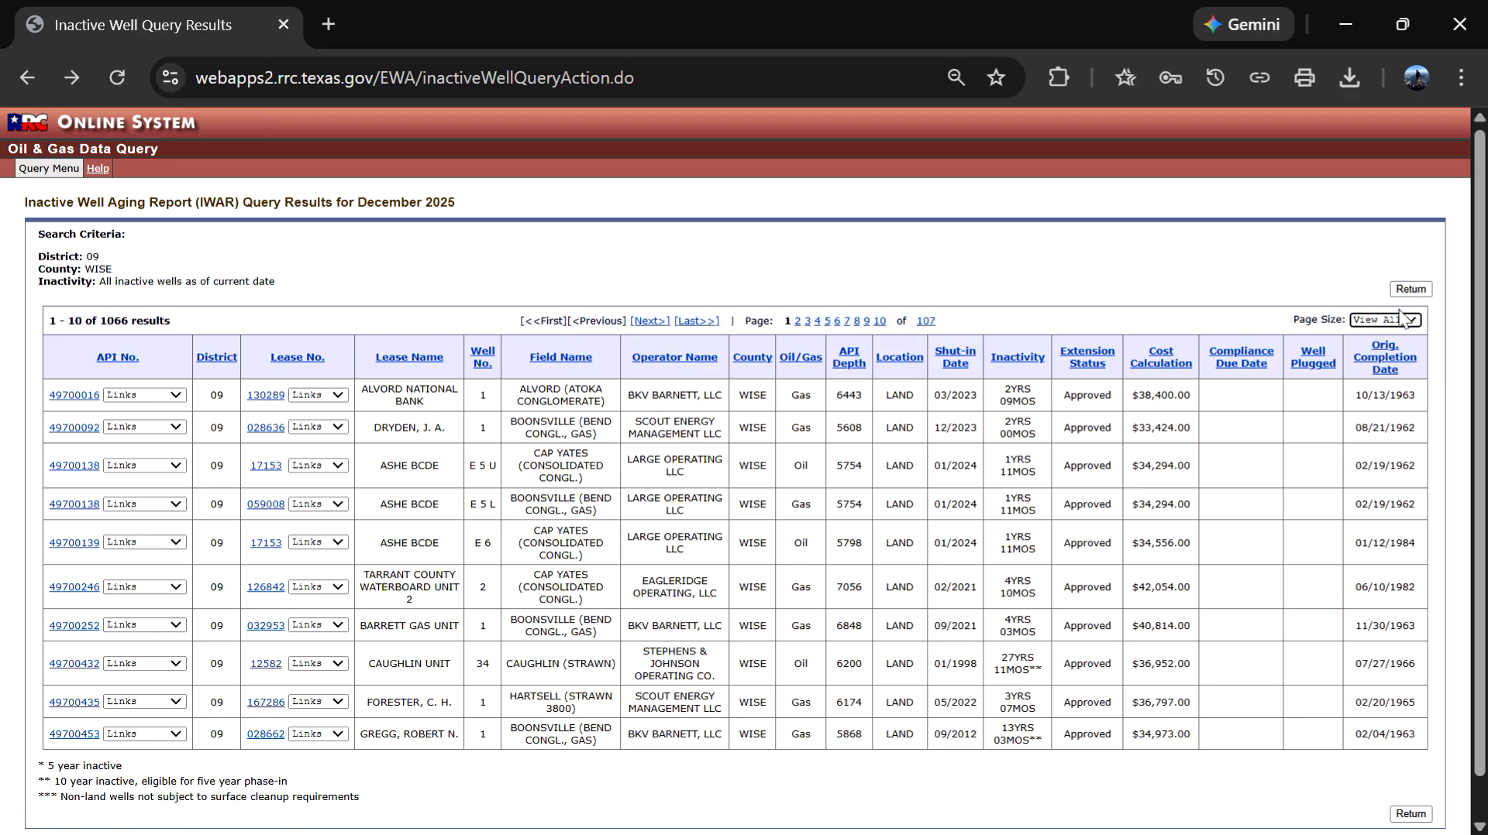
{"action": "left_click", "coordinate": [1398, 319]}
{"action": "left_click", "coordinate": [1367, 506]}
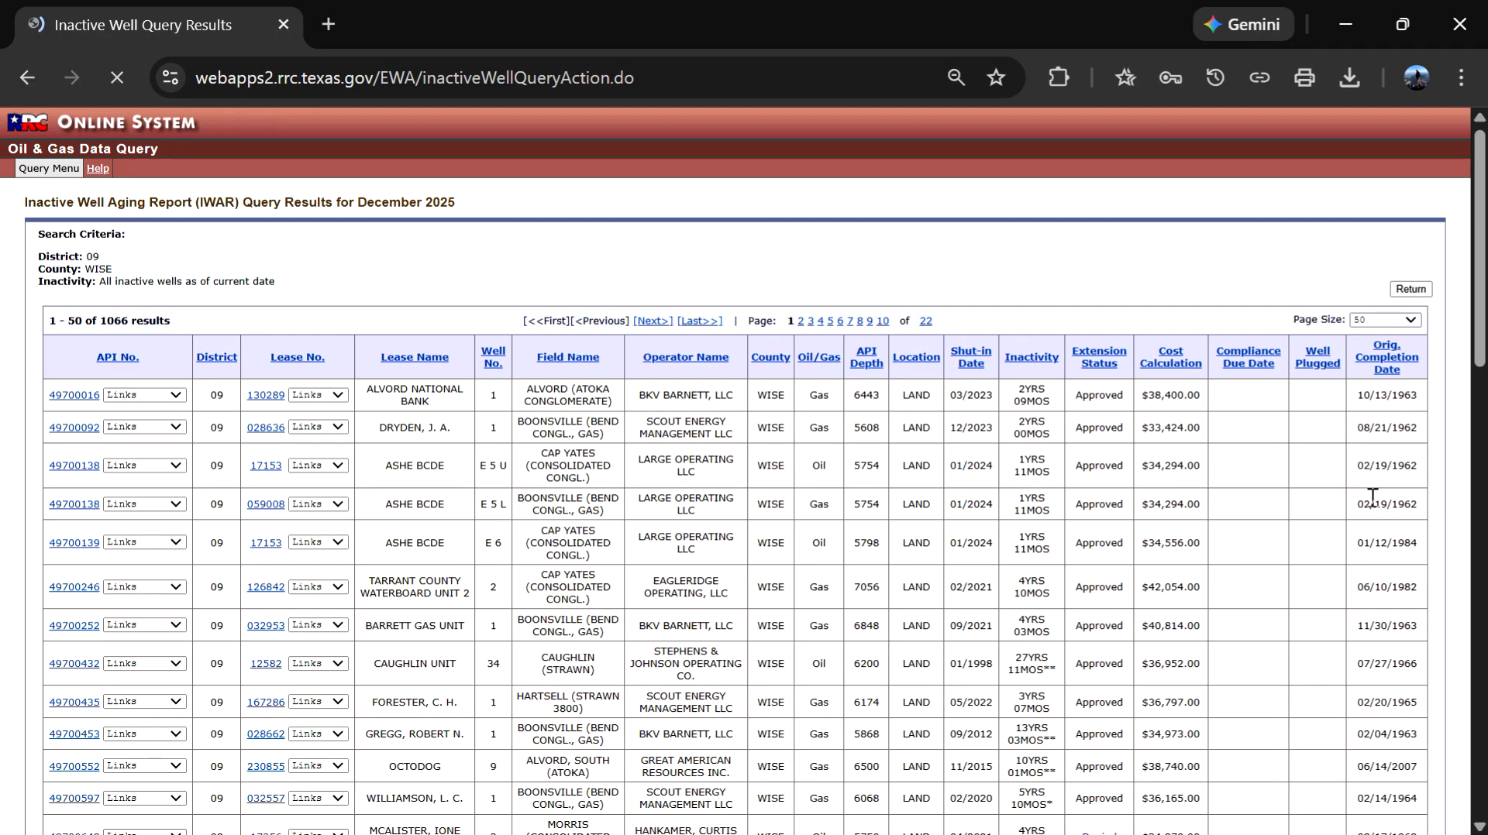
{"action": "scroll", "coordinate": [1354, 374], "scroll_direction": "down", "scroll_amount": 20}
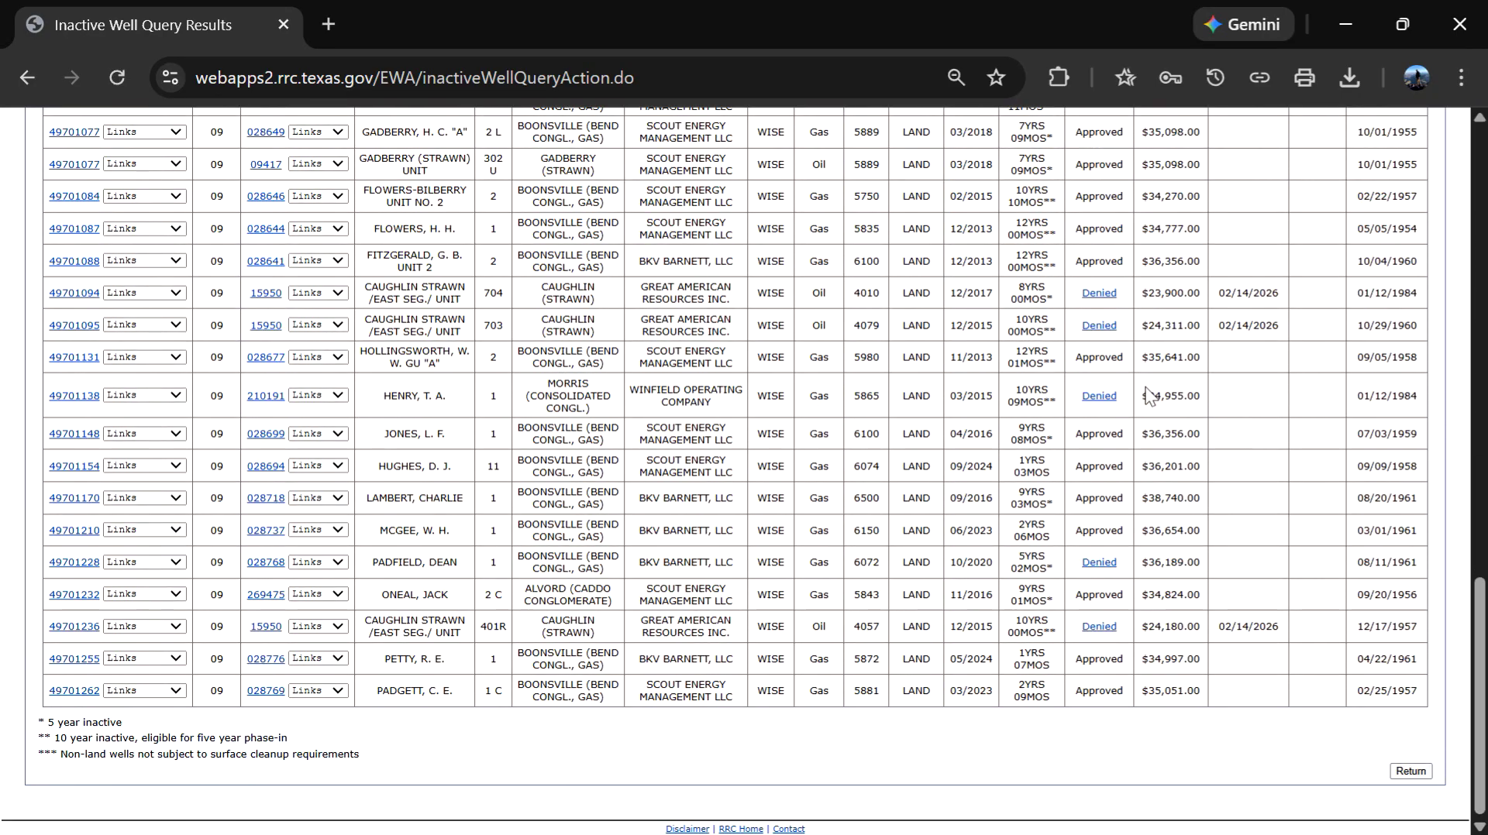
{"action": "scroll", "coordinate": [1149, 395], "scroll_direction": "up", "scroll_amount": 20}
Raise the page size to 100 and check the longer list of wells
{"action": "left_click", "coordinate": [1387, 320]}
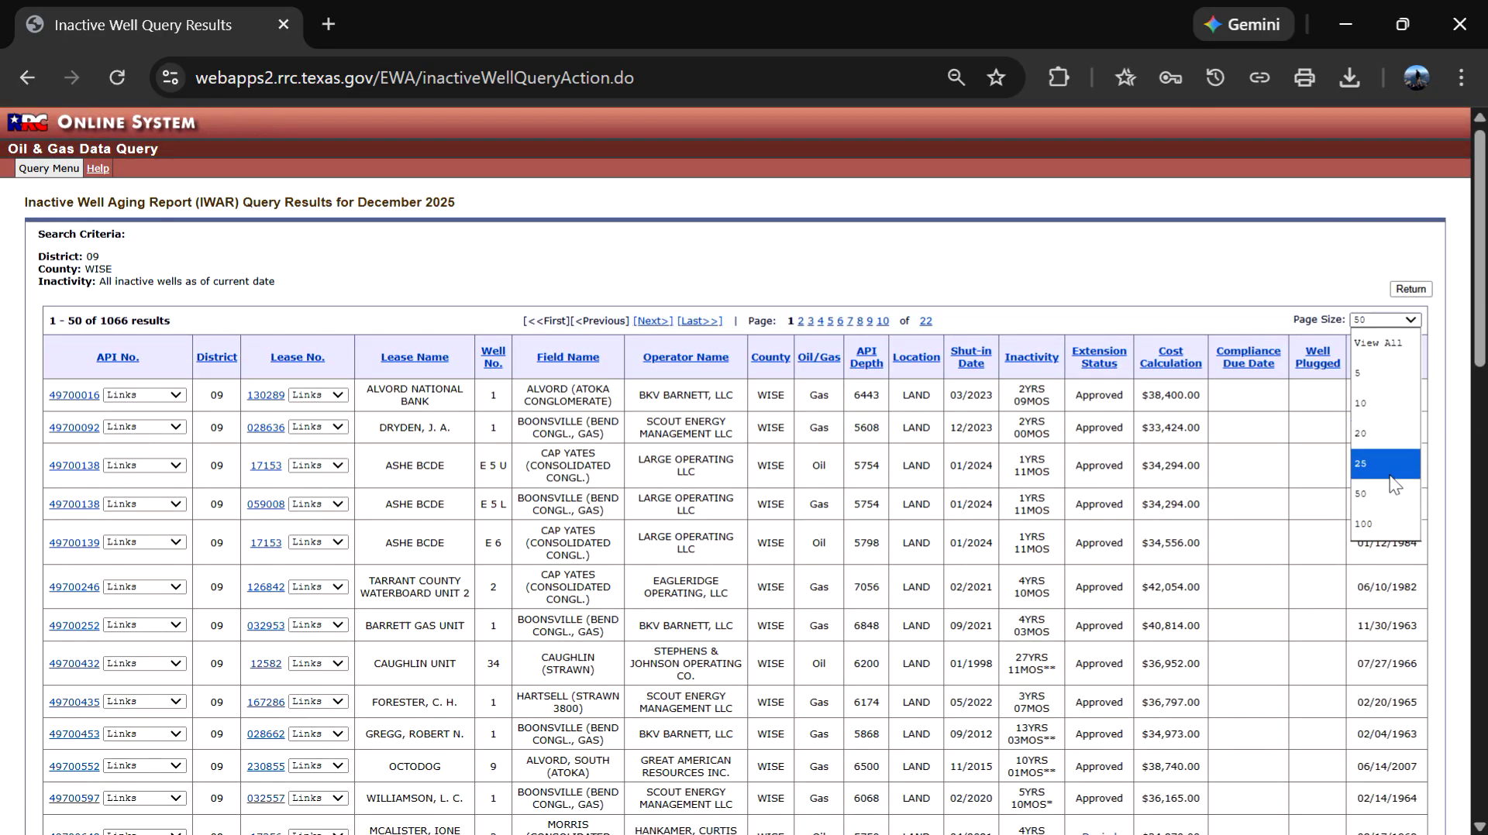
{"action": "left_click", "coordinate": [1367, 527]}
{"action": "scroll", "coordinate": [1366, 520], "scroll_direction": "down", "scroll_amount": 20}
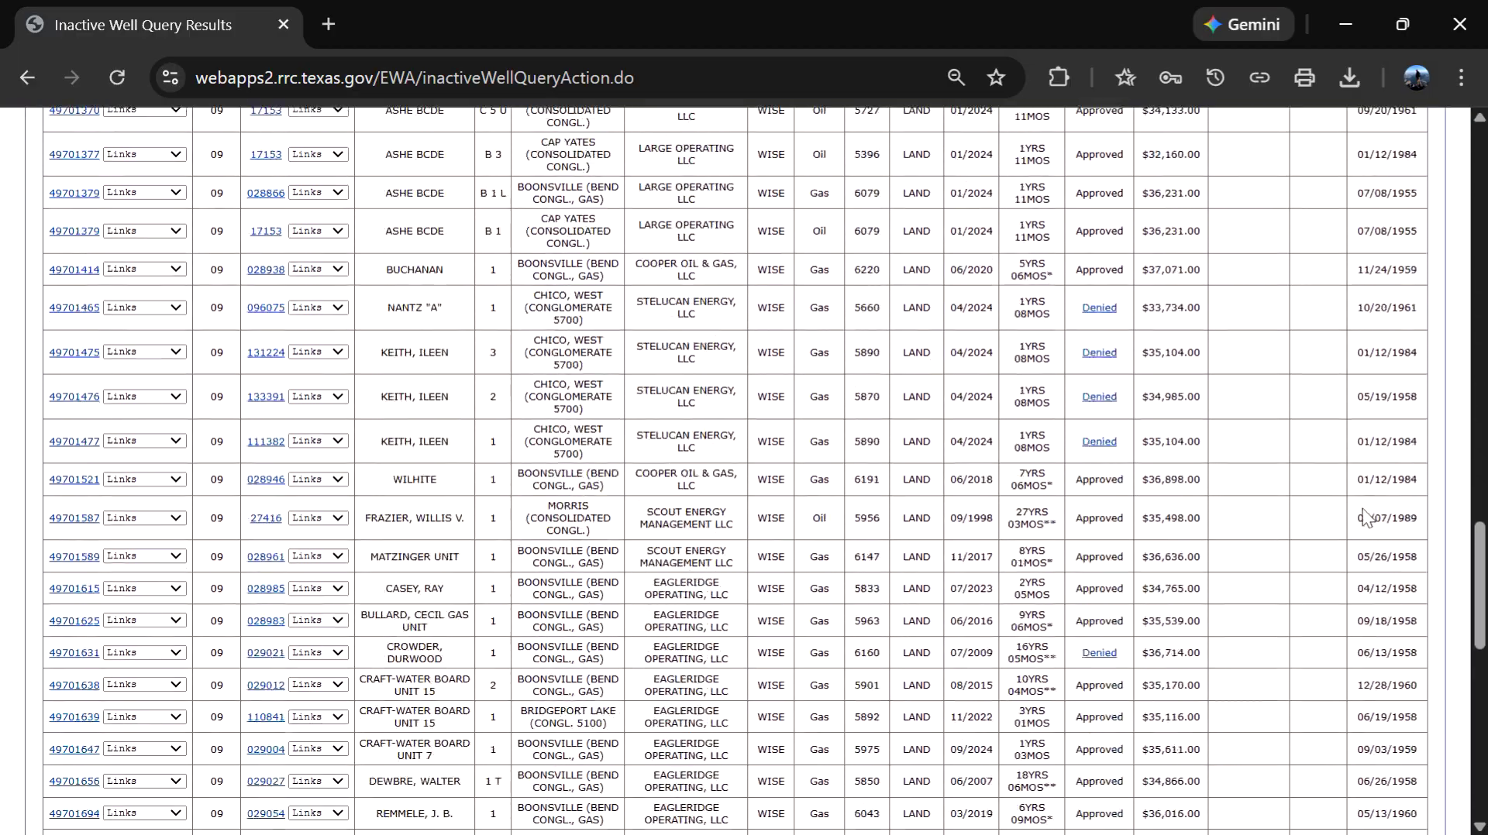
{"action": "scroll", "coordinate": [1362, 518], "scroll_direction": "up", "scroll_amount": 20}
Switch the results to View All and scan through the complete list of inactive wells
{"action": "left_click", "coordinate": [1384, 324]}
{"action": "left_click", "coordinate": [1378, 341]}
{"action": "scroll", "coordinate": [498, 424], "scroll_direction": "down", "scroll_amount": 20}
{"action": "scroll", "coordinate": [497, 425], "scroll_direction": "down", "scroll_amount": 10}
{"action": "scroll", "coordinate": [497, 427], "scroll_direction": "up", "scroll_amount": 20}
{"action": "scroll", "coordinate": [500, 434], "scroll_direction": "up", "scroll_amount": 1}
{"action": "scroll", "coordinate": [77, 373], "scroll_direction": "down", "scroll_amount": 20}
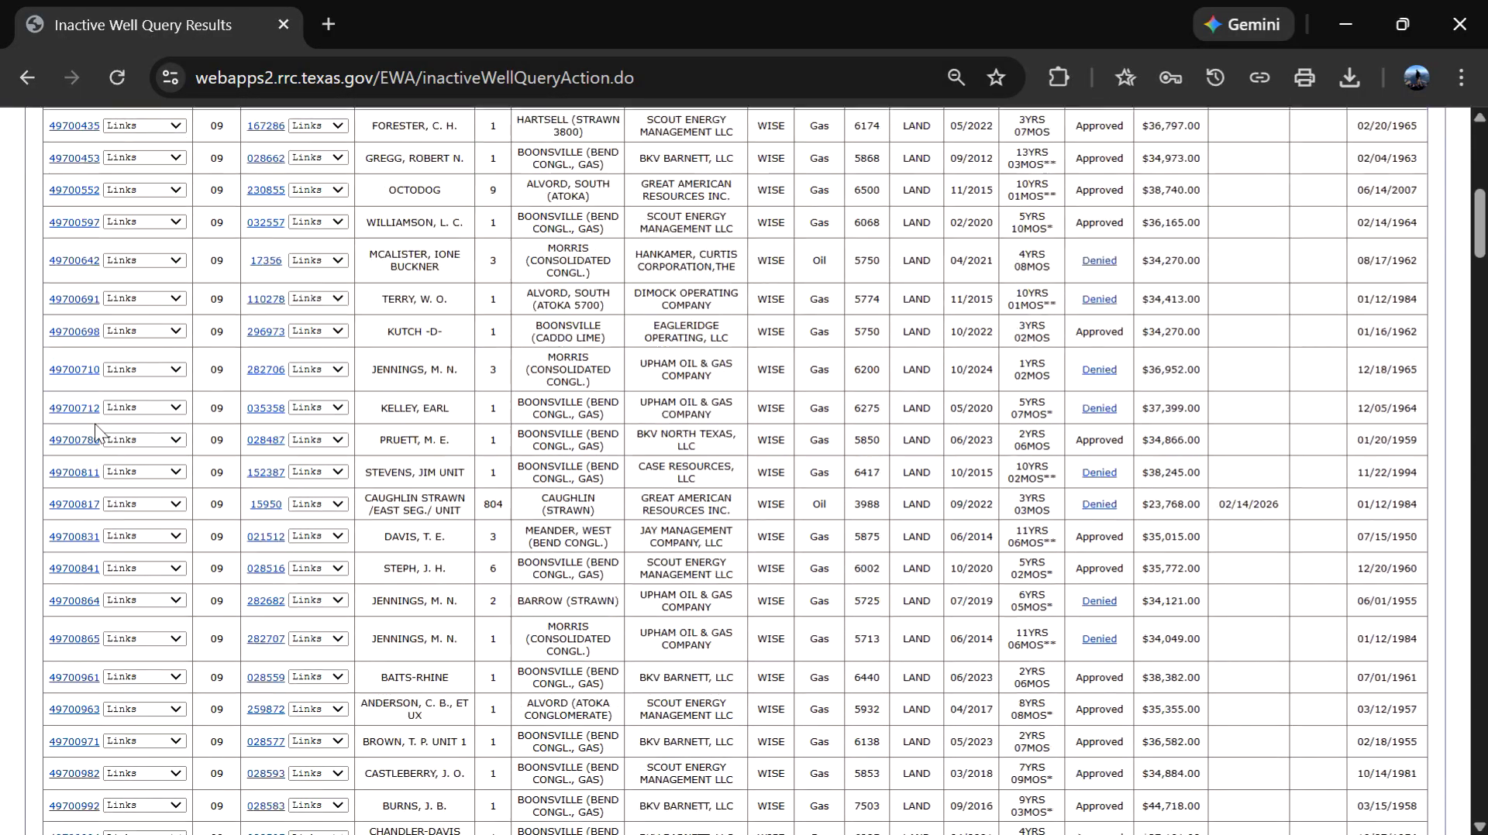
{"action": "scroll", "coordinate": [95, 430], "scroll_direction": "down", "scroll_amount": 15}
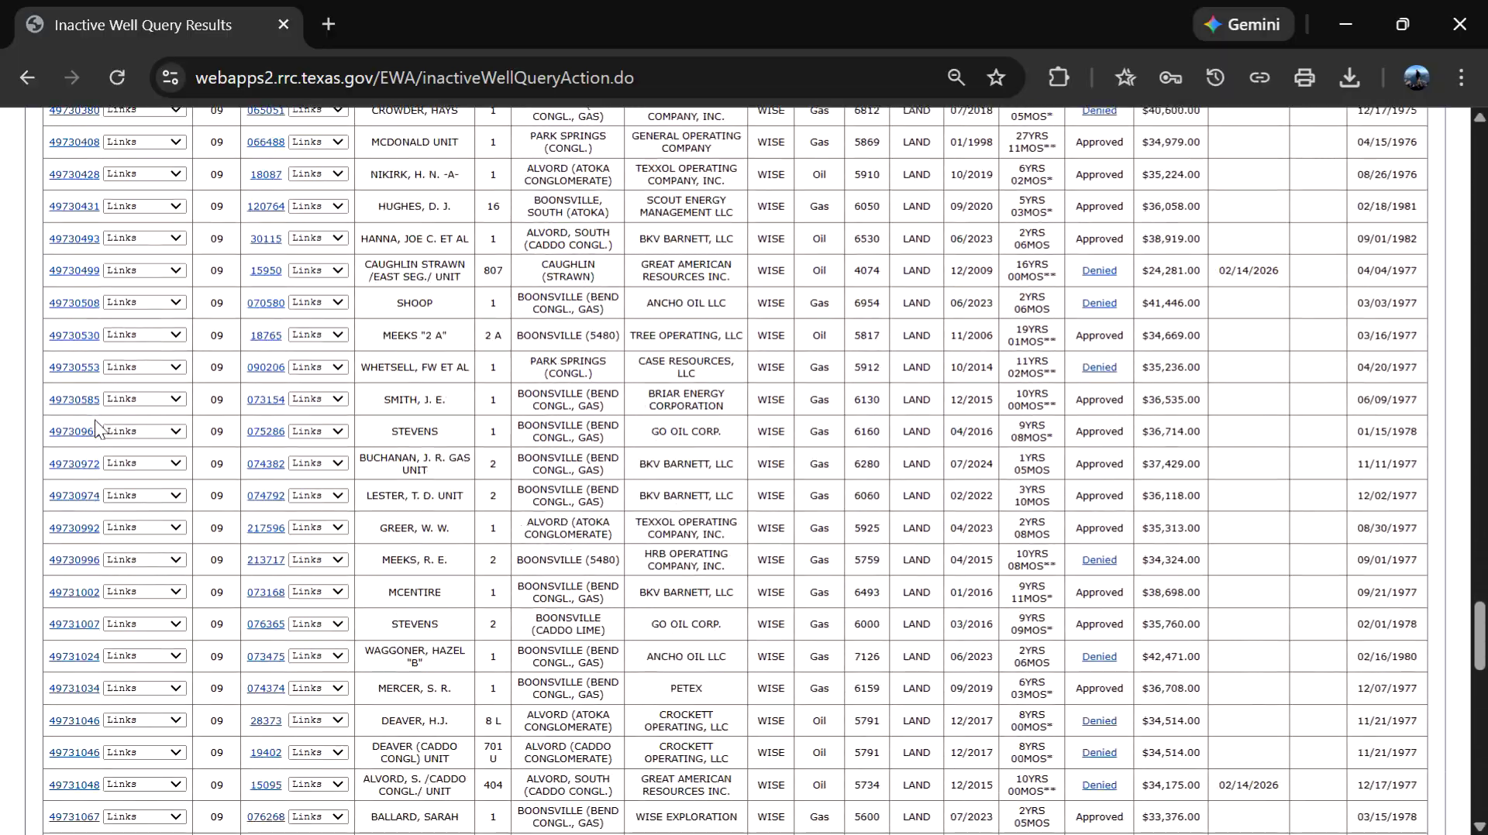
{"action": "scroll", "coordinate": [936, 381], "scroll_direction": "up", "scroll_amount": 20}
{"action": "scroll", "coordinate": [935, 381], "scroll_direction": "up", "scroll_amount": 15}
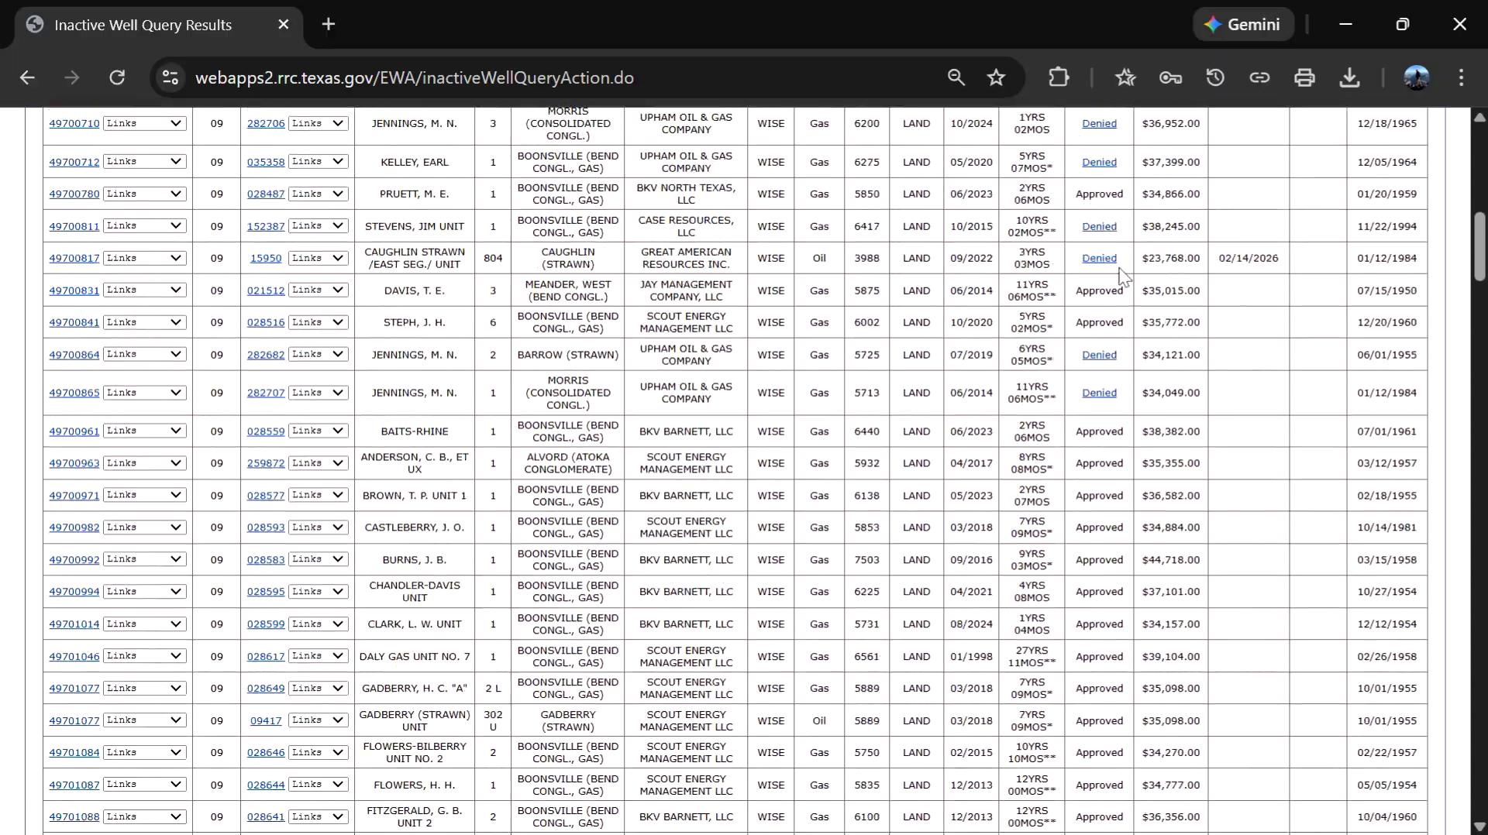
Limit the results to 100 per page and look over the table
{"action": "left_click", "coordinate": [1367, 364]}
{"action": "left_click", "coordinate": [1378, 560]}
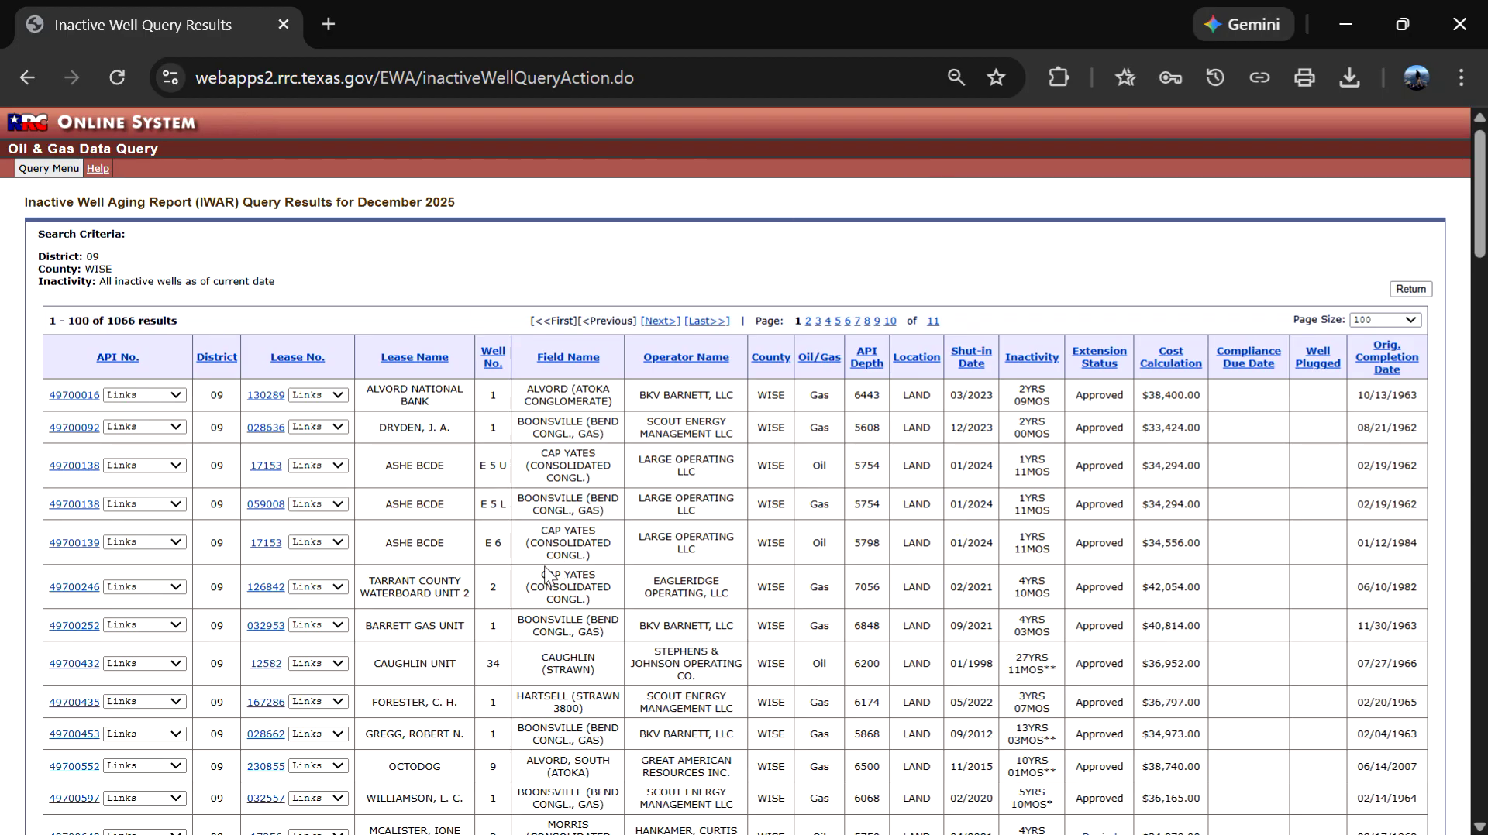
{"action": "scroll", "coordinate": [535, 511], "scroll_direction": "down", "scroll_amount": 10}
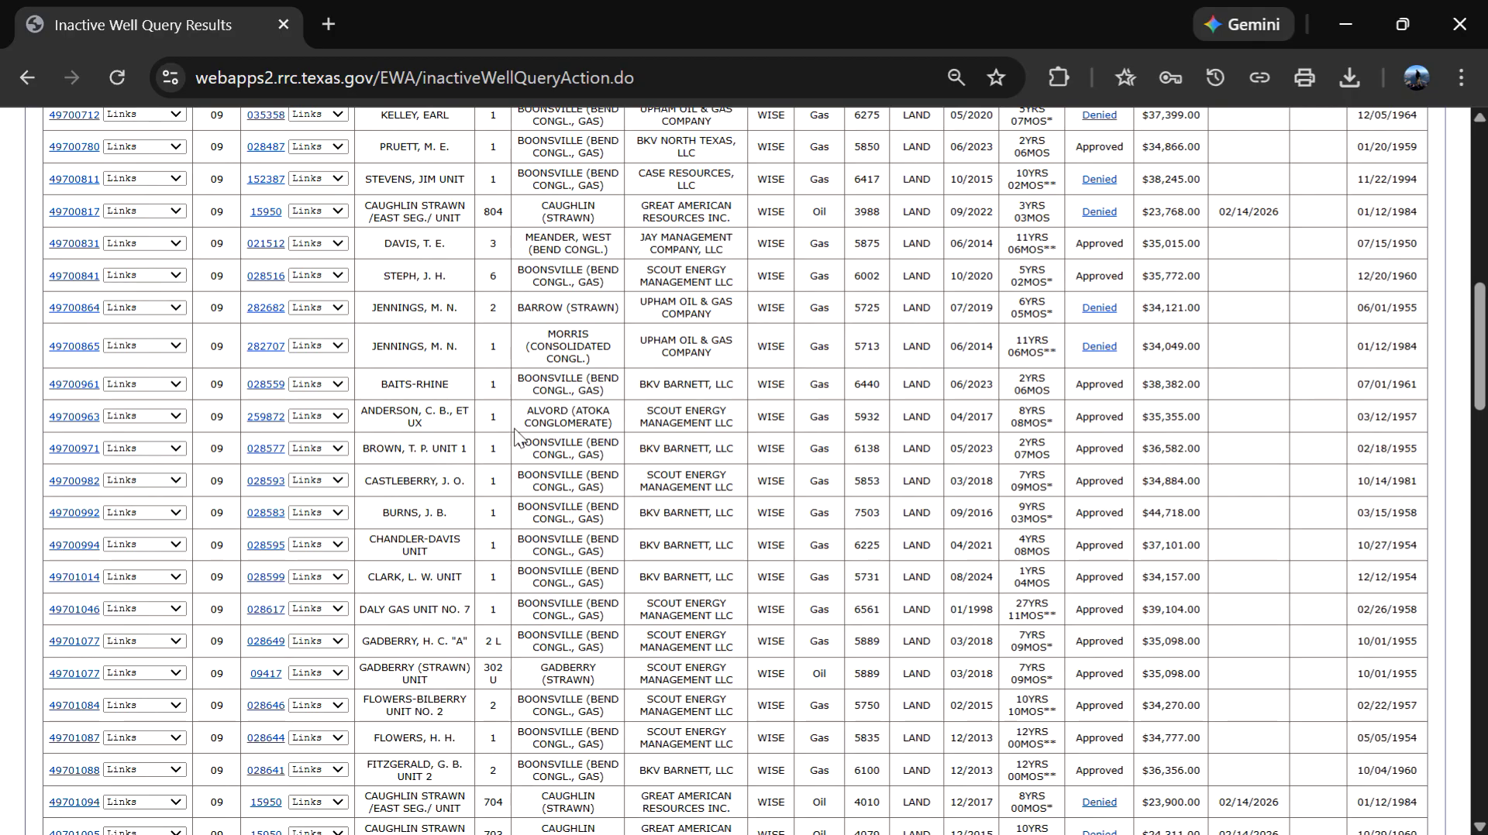
{"action": "scroll", "coordinate": [515, 434], "scroll_direction": "up", "scroll_amount": 10}
{"action": "scroll", "coordinate": [513, 424], "scroll_direction": "up", "scroll_amount": 1}
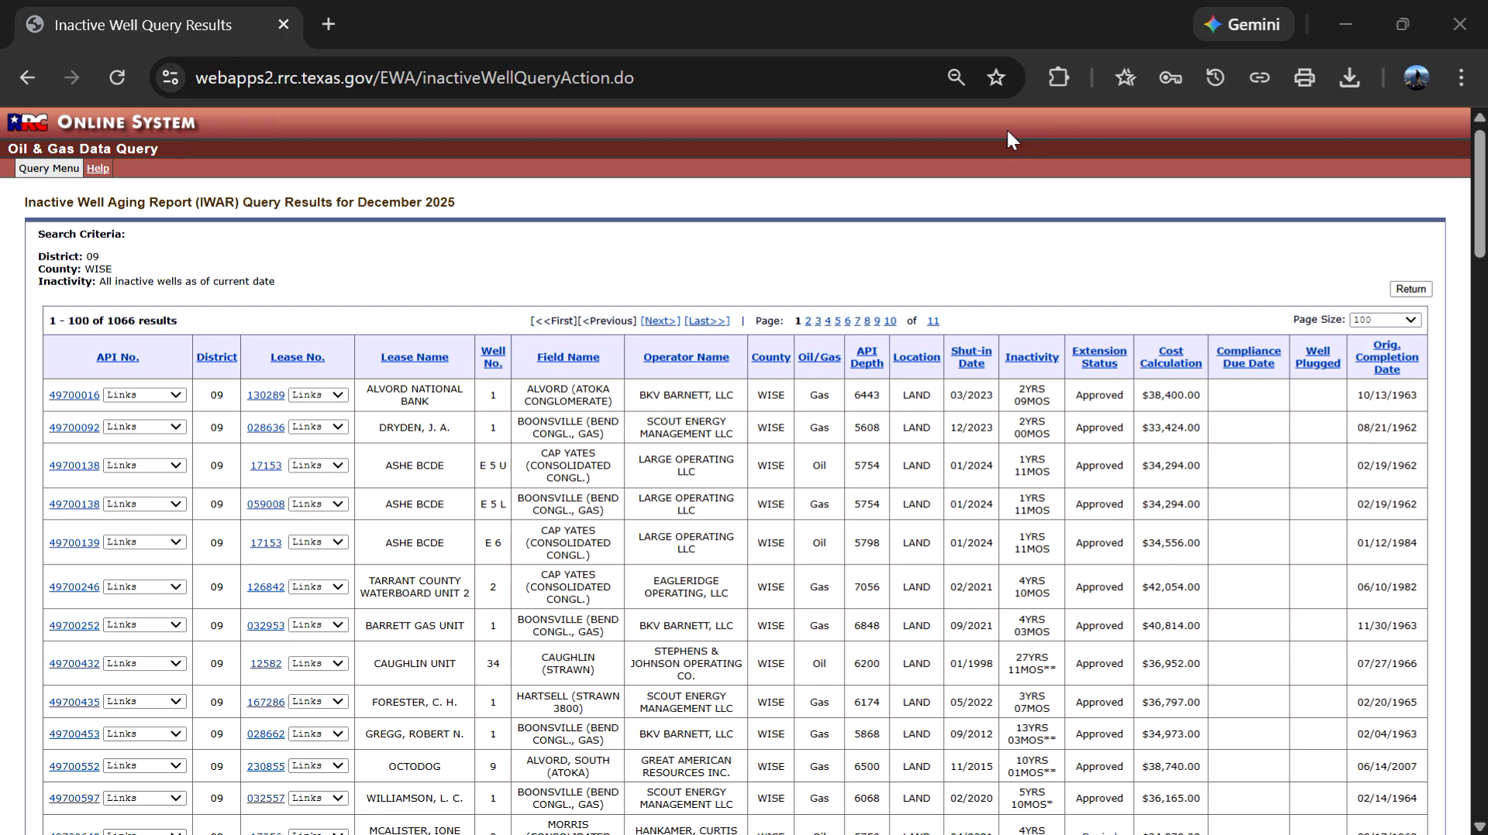
Bring up a blank Excel workbook, and return to the well query results in the browser
{"action": "left_click", "coordinate": [891, 266]}
{"action": "left_click_drag", "start_coordinate": [0, 406], "coordinate": [825, 1]}
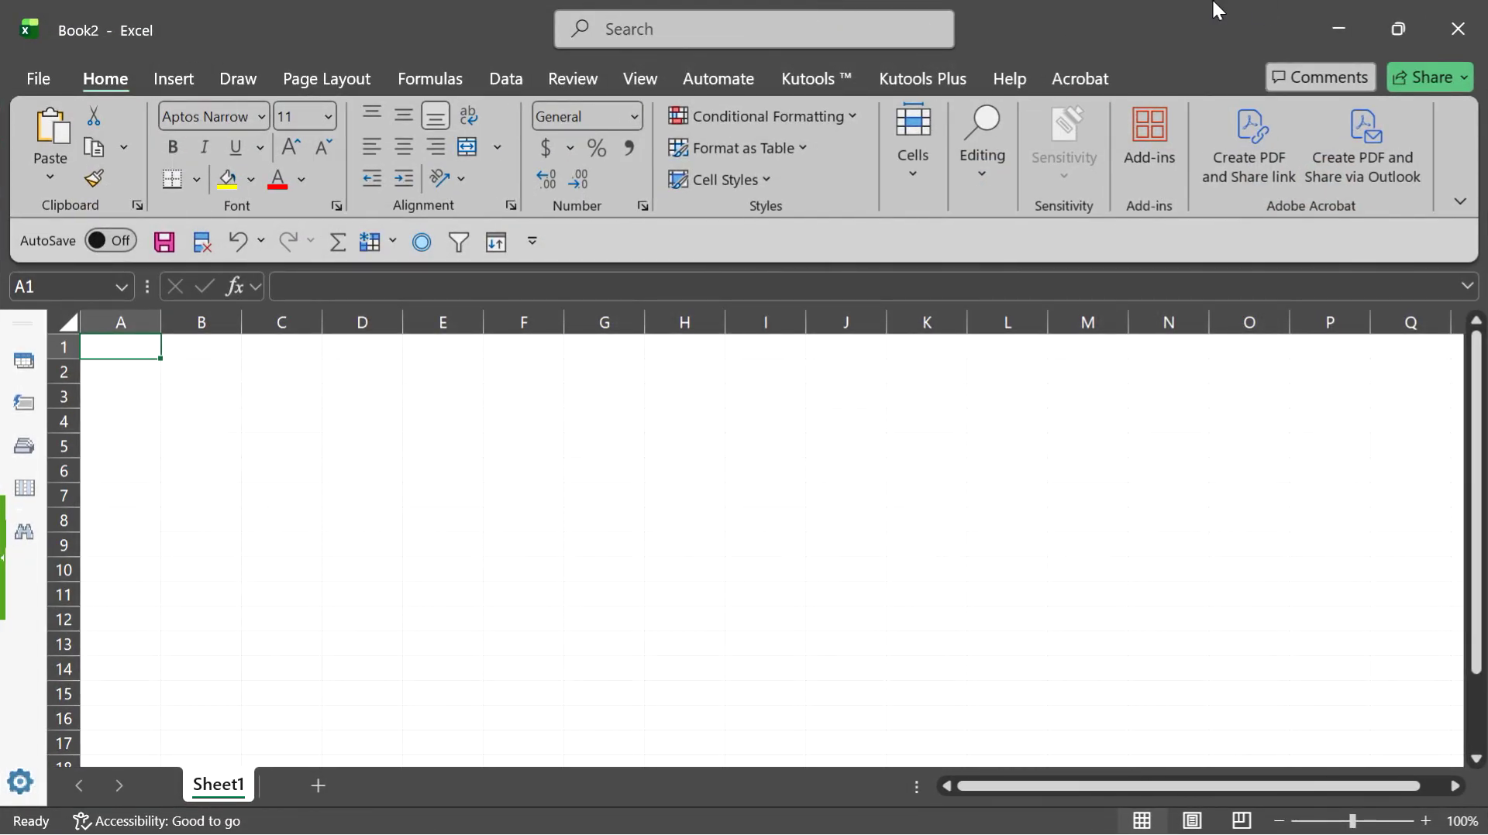
{"action": "left_click", "coordinate": [1328, 34]}
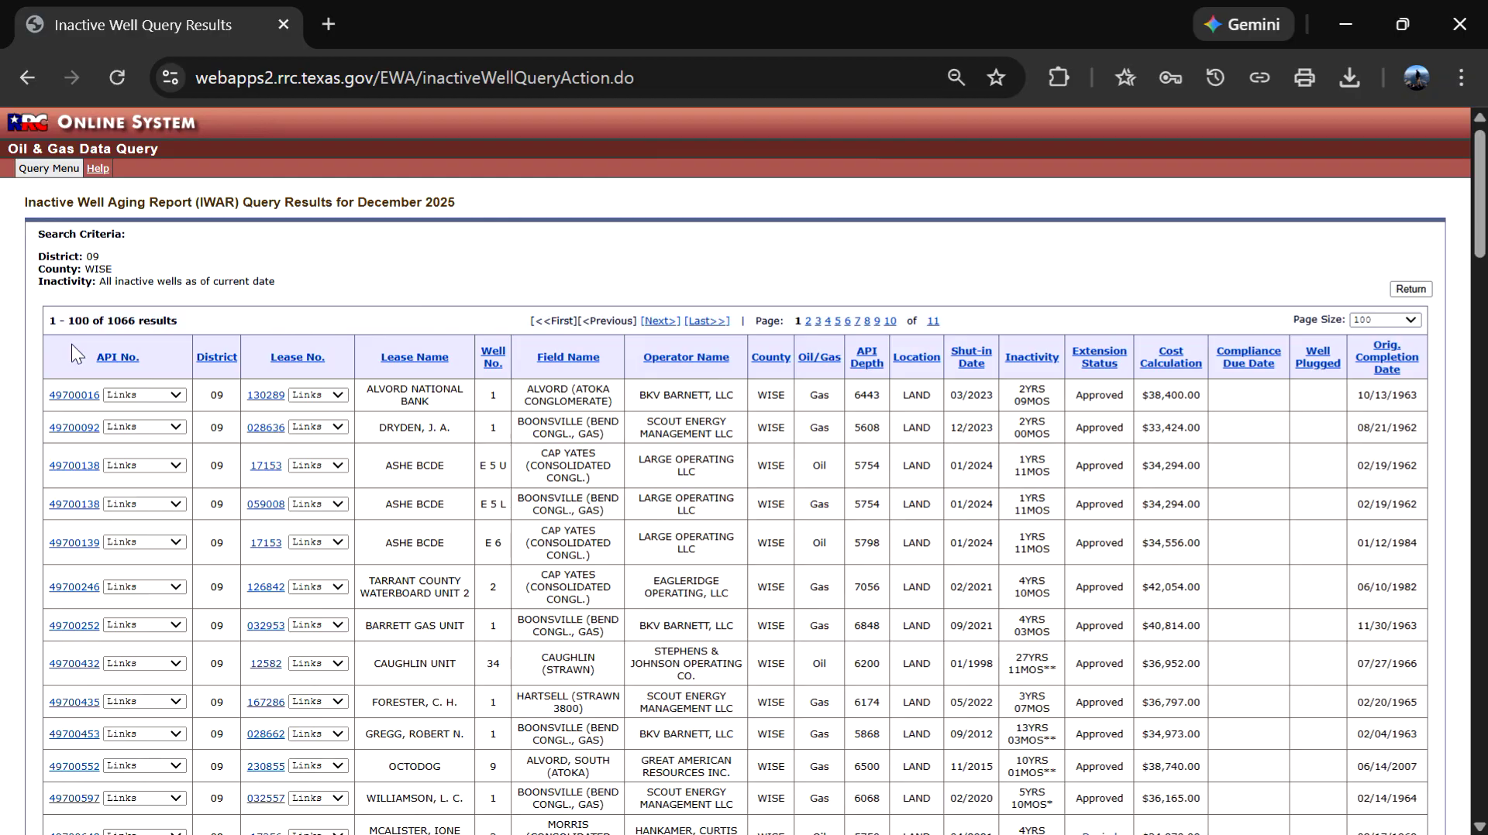
Select and copy the full results table from the API No. header through the last well row
{"action": "left_click_drag", "start_coordinate": [71, 344], "coordinate": [1423, 699]}
{"action": "scroll", "coordinate": [1338, 488], "scroll_direction": "down", "scroll_amount": 7}
{"action": "scroll", "coordinate": [1356, 527], "scroll_direction": "down", "scroll_amount": 20}
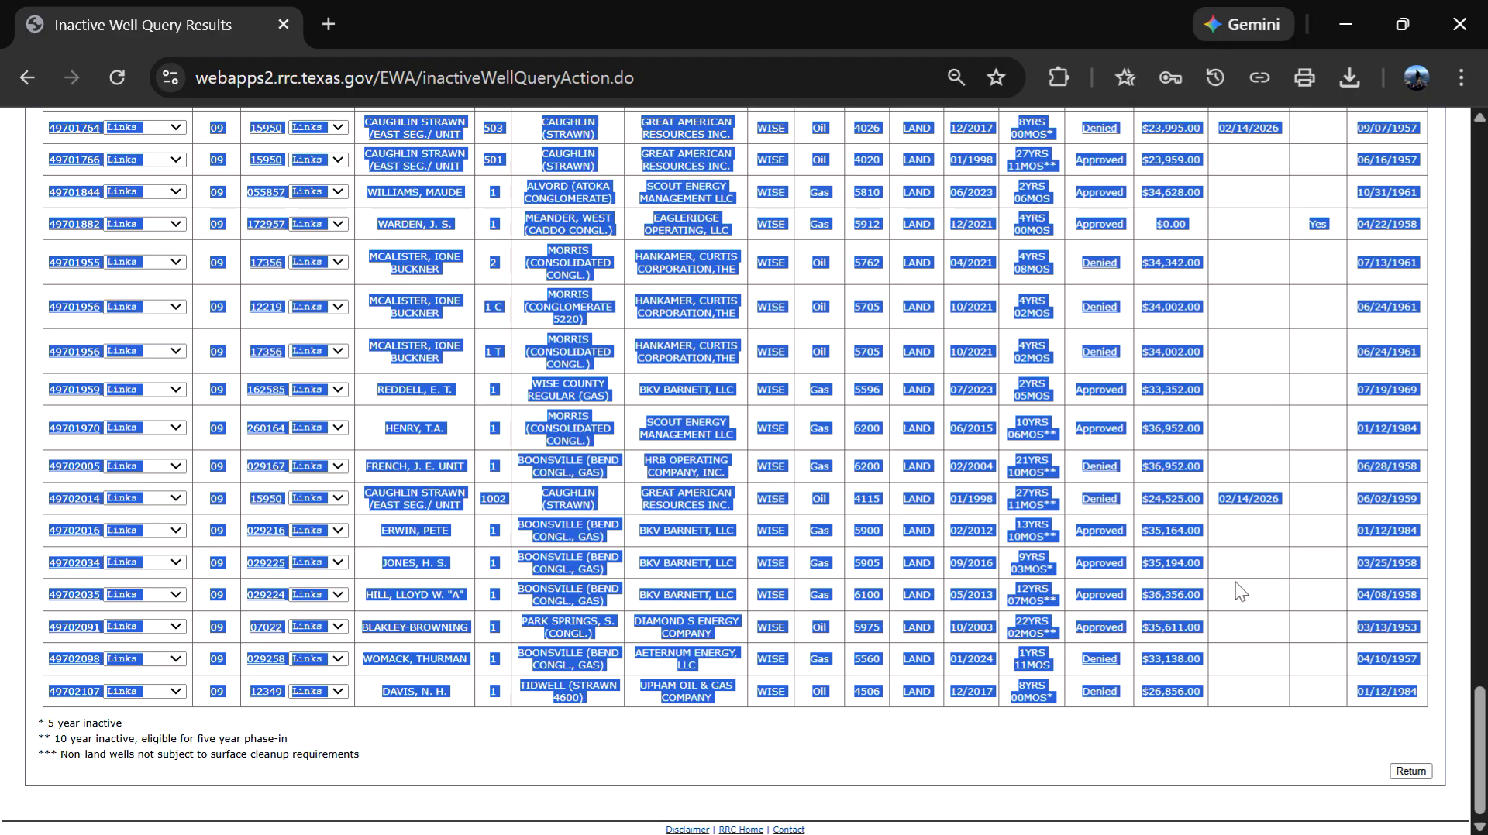
{"action": "left_click", "coordinate": [1140, 763]}
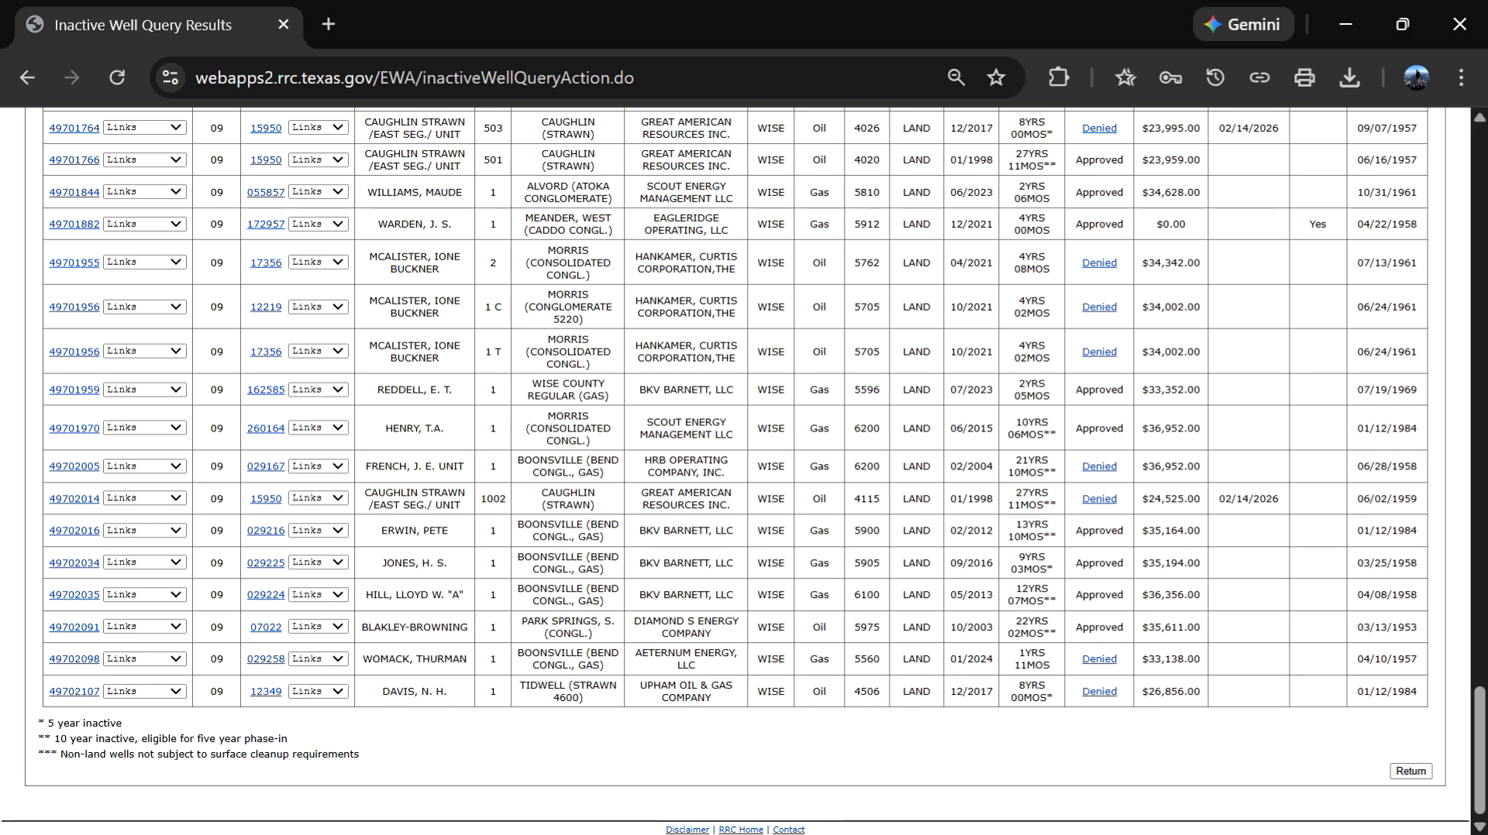
Switch to the blank Excel workbook, paste the copied table at cell A1 and turn off text wrapping
{"action": "key", "text": "alt+Tab"}
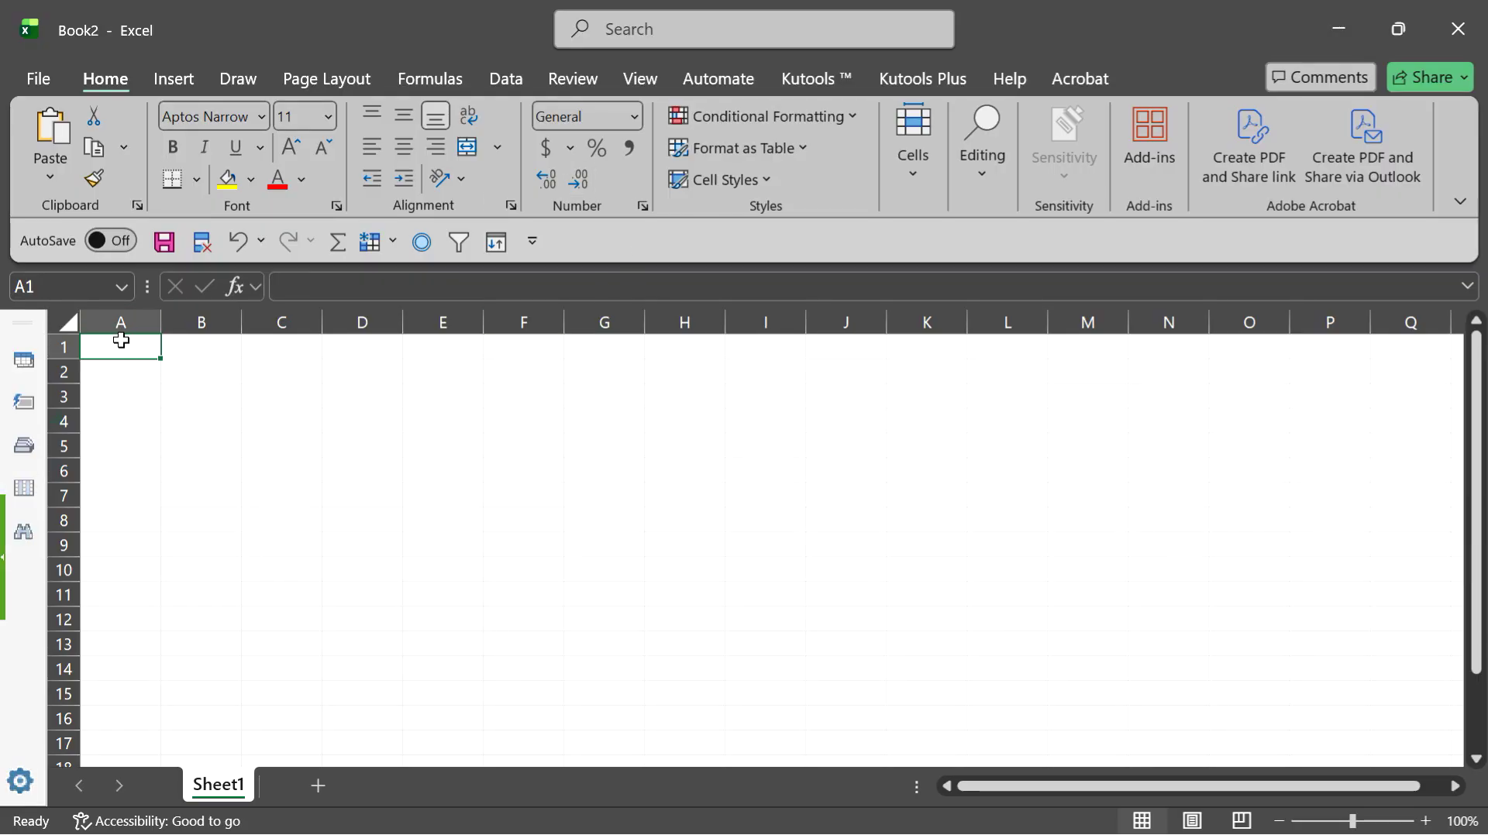
{"action": "key", "text": "ctrl+v"}
{"action": "scroll", "coordinate": [246, 348], "scroll_direction": "down", "scroll_amount": 3, "text": "ctrl"}
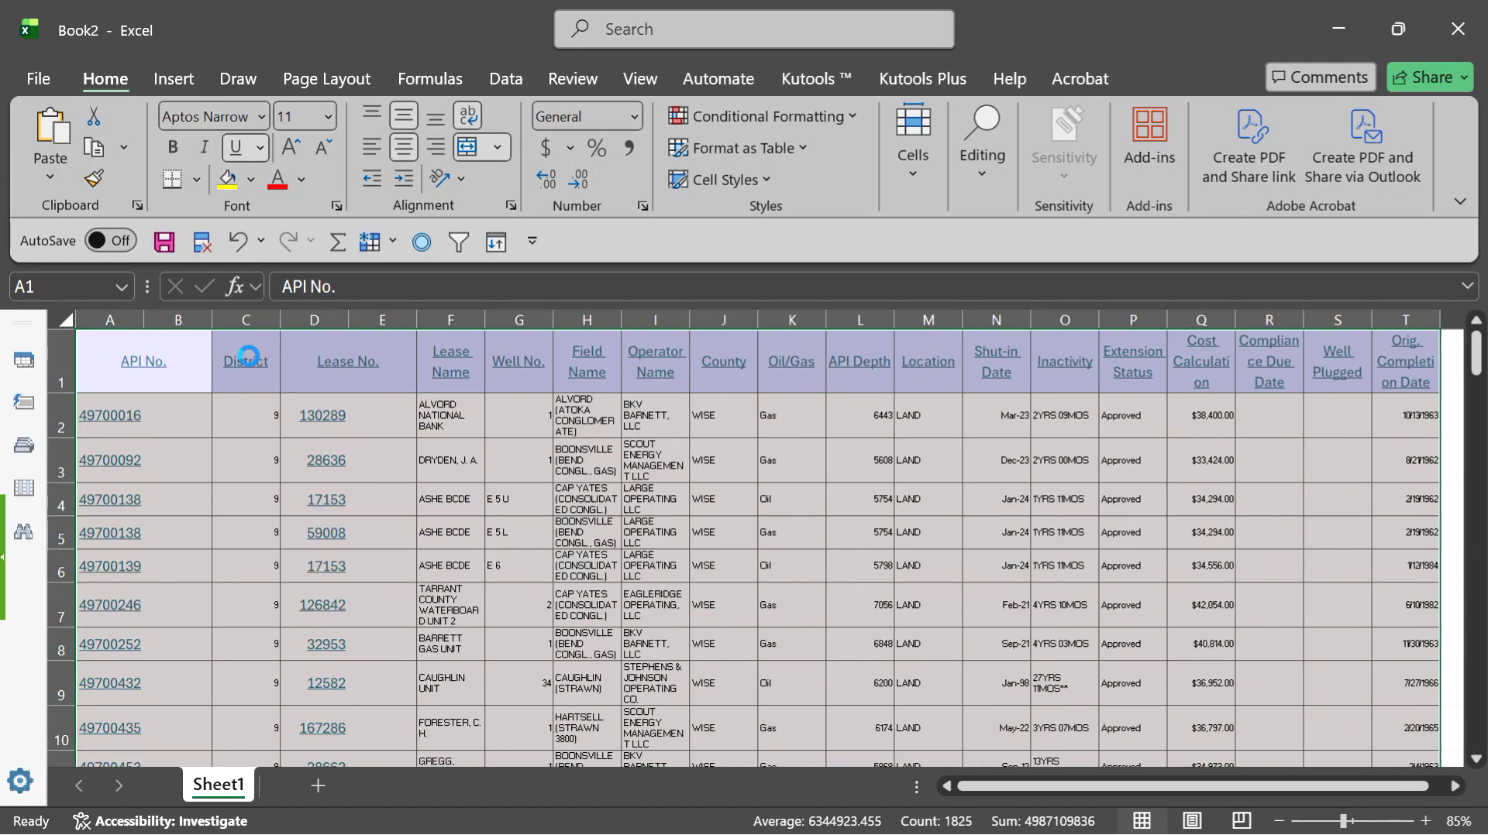
{"action": "scroll", "coordinate": [174, 367], "scroll_direction": "up", "scroll_amount": 1, "text": "ctrl"}
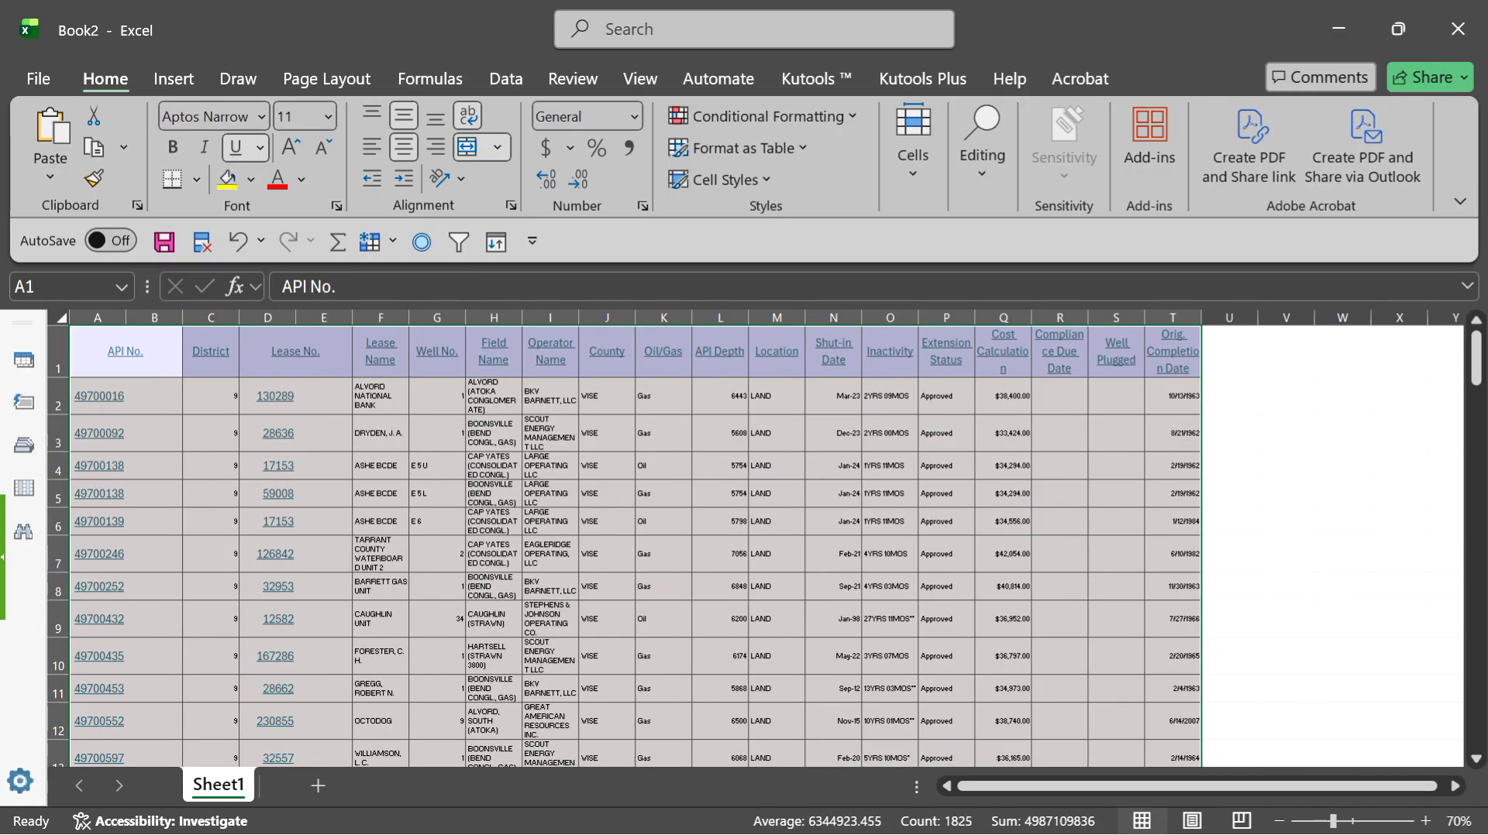
{"action": "left_click", "coordinate": [464, 116]}
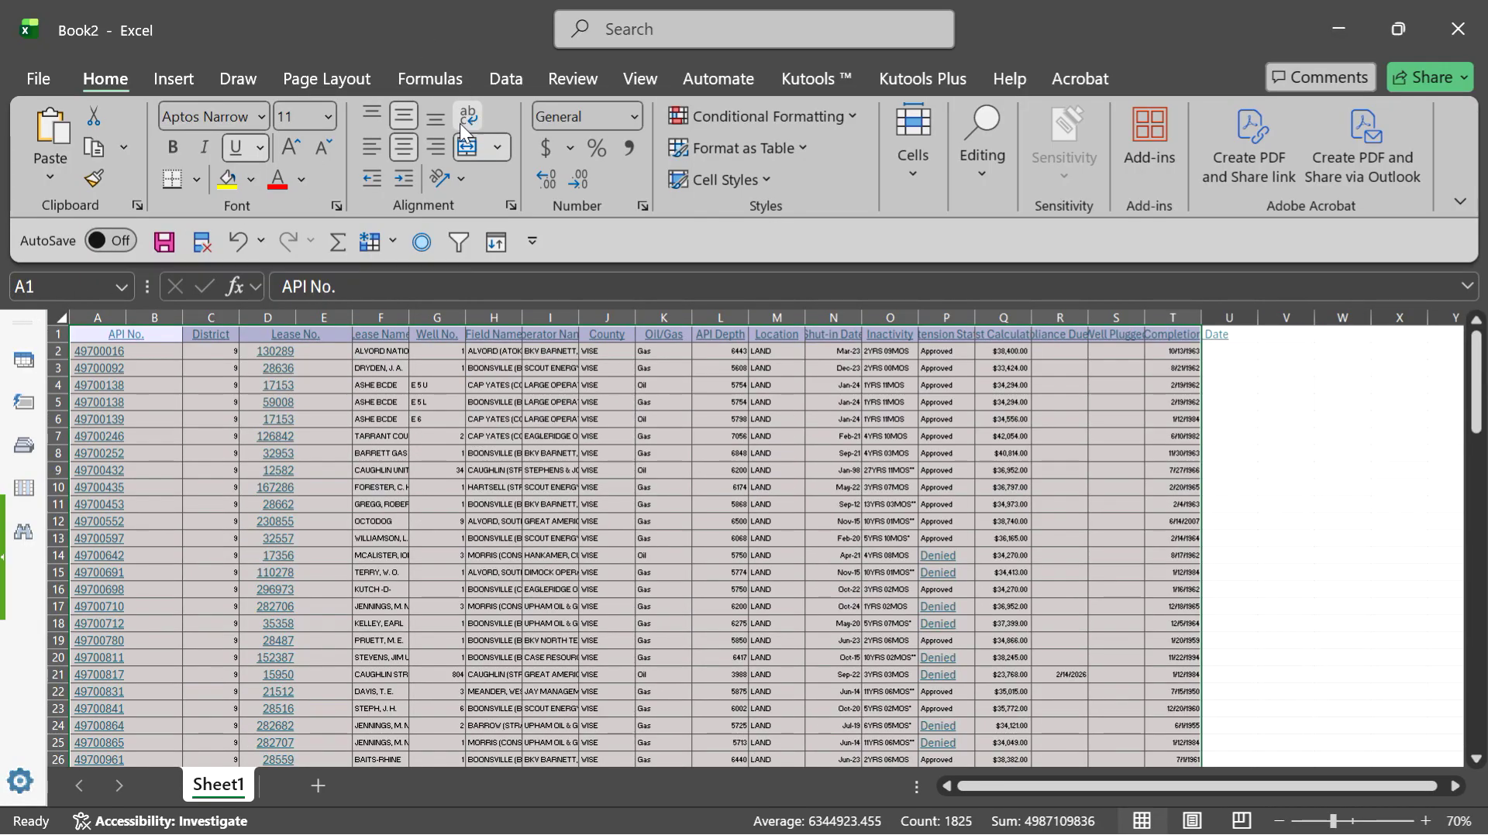
Freeze the top row of the sheet and left-align the pasted data
{"action": "left_click", "coordinate": [372, 242]}
{"action": "left_click", "coordinate": [487, 358]}
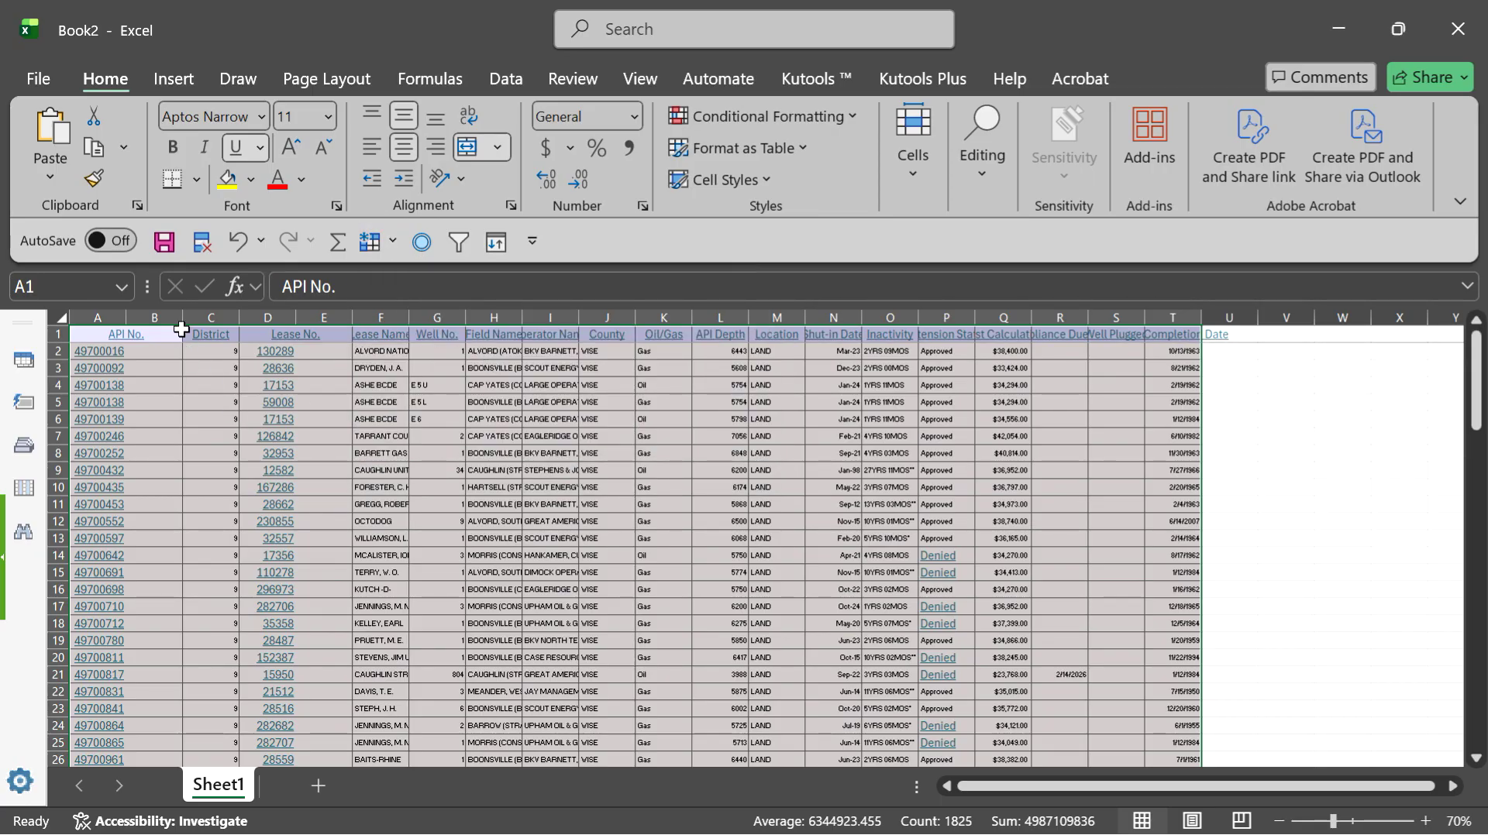
{"action": "scroll", "coordinate": [345, 530], "scroll_direction": "down", "scroll_amount": 20}
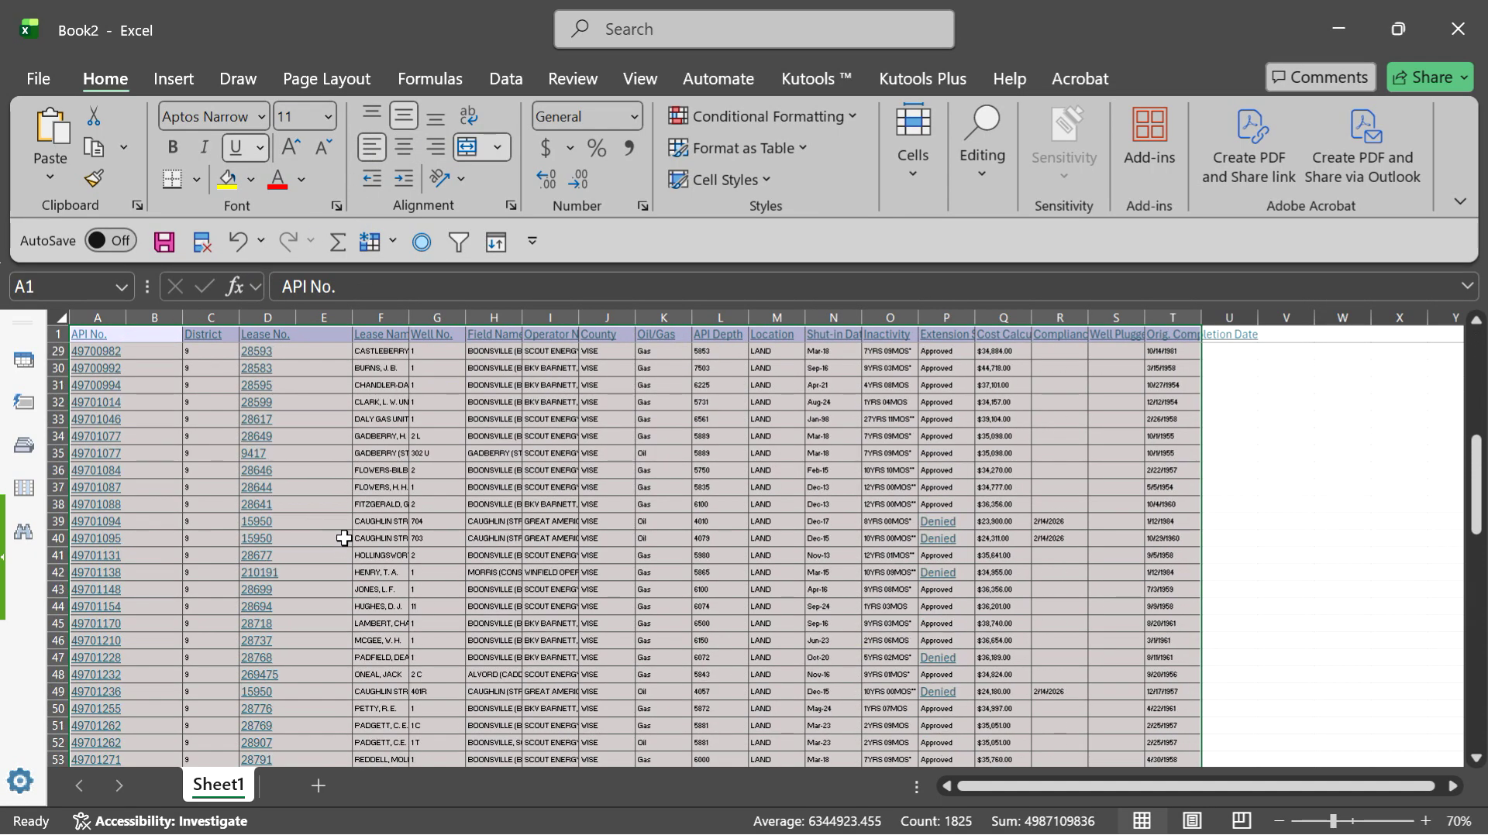
{"action": "scroll", "coordinate": [344, 526], "scroll_direction": "up", "scroll_amount": 20}
Open the lease detail page of the BAITS-RHINE well through its API number hyperlink in the sheet
{"action": "left_click", "coordinate": [1259, 402]}
{"action": "scroll", "coordinate": [163, 465], "scroll_direction": "down", "scroll_amount": 5}
{"action": "left_click", "coordinate": [114, 509]}
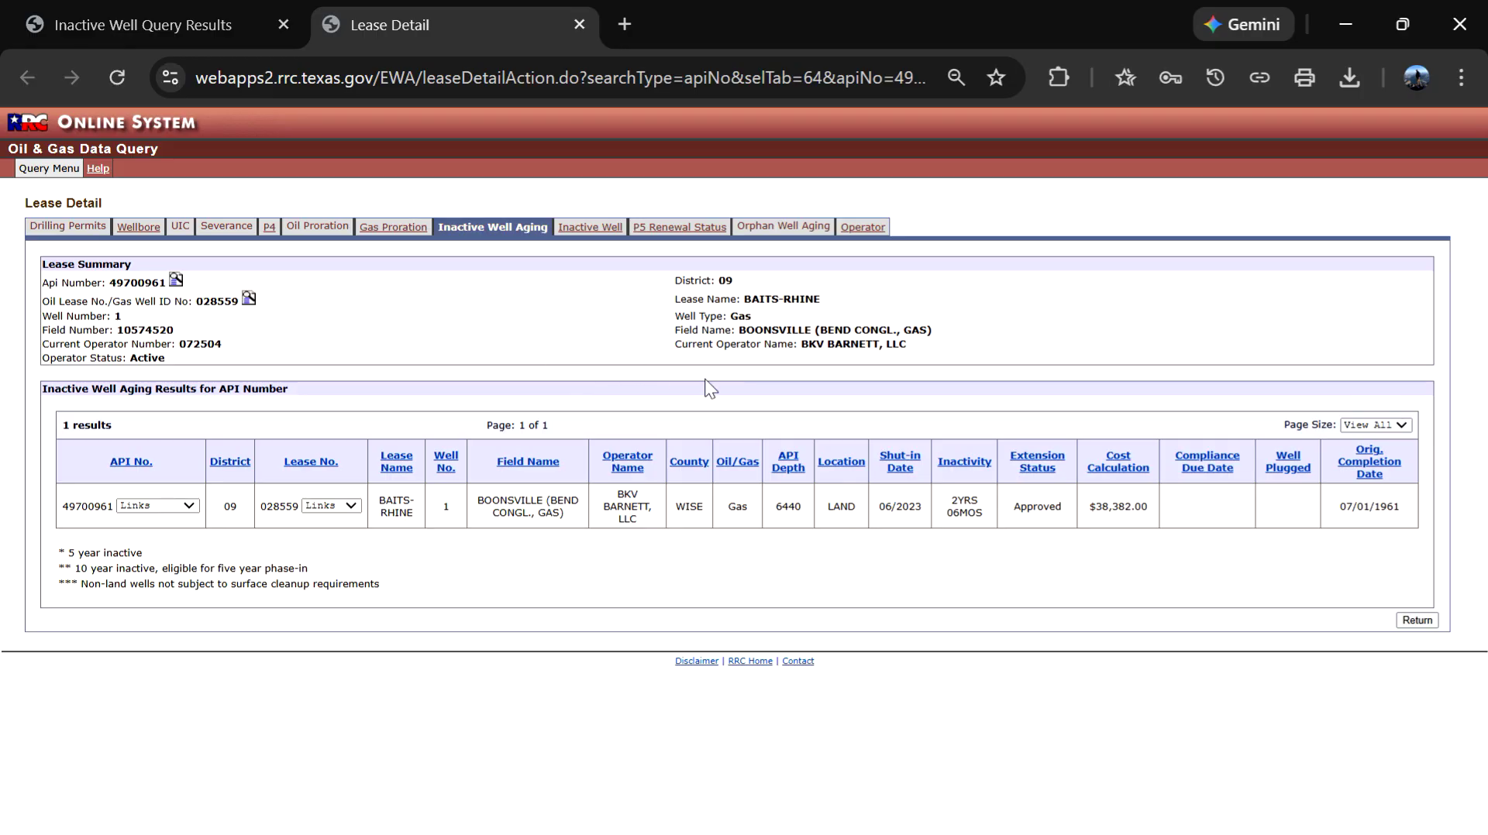
Open the imaged records linked to the BAITS-RHINE lease number, and close the records page after viewing
{"action": "left_click", "coordinate": [312, 508]}
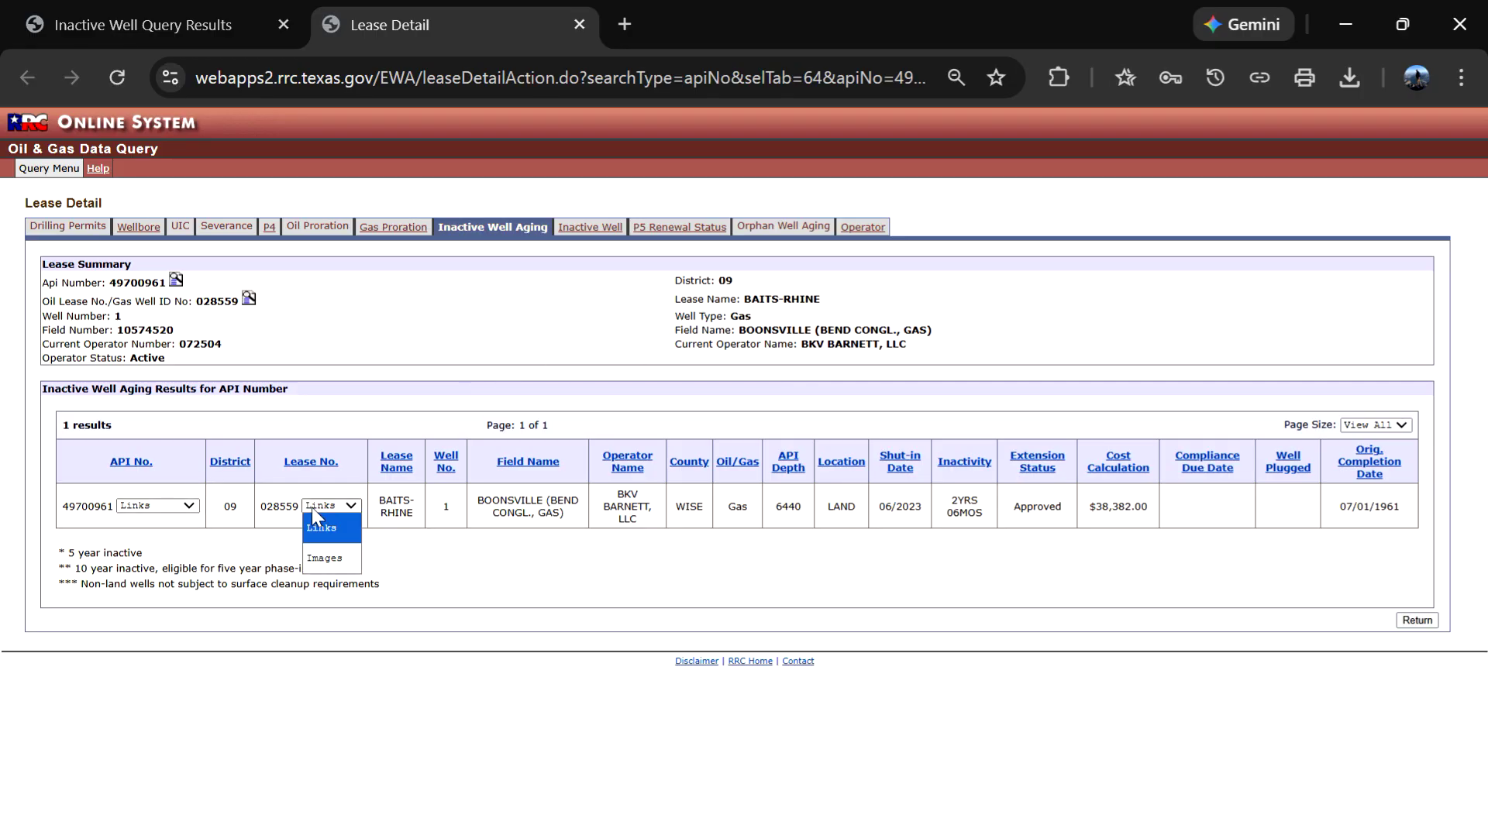
{"action": "left_click", "coordinate": [341, 554]}
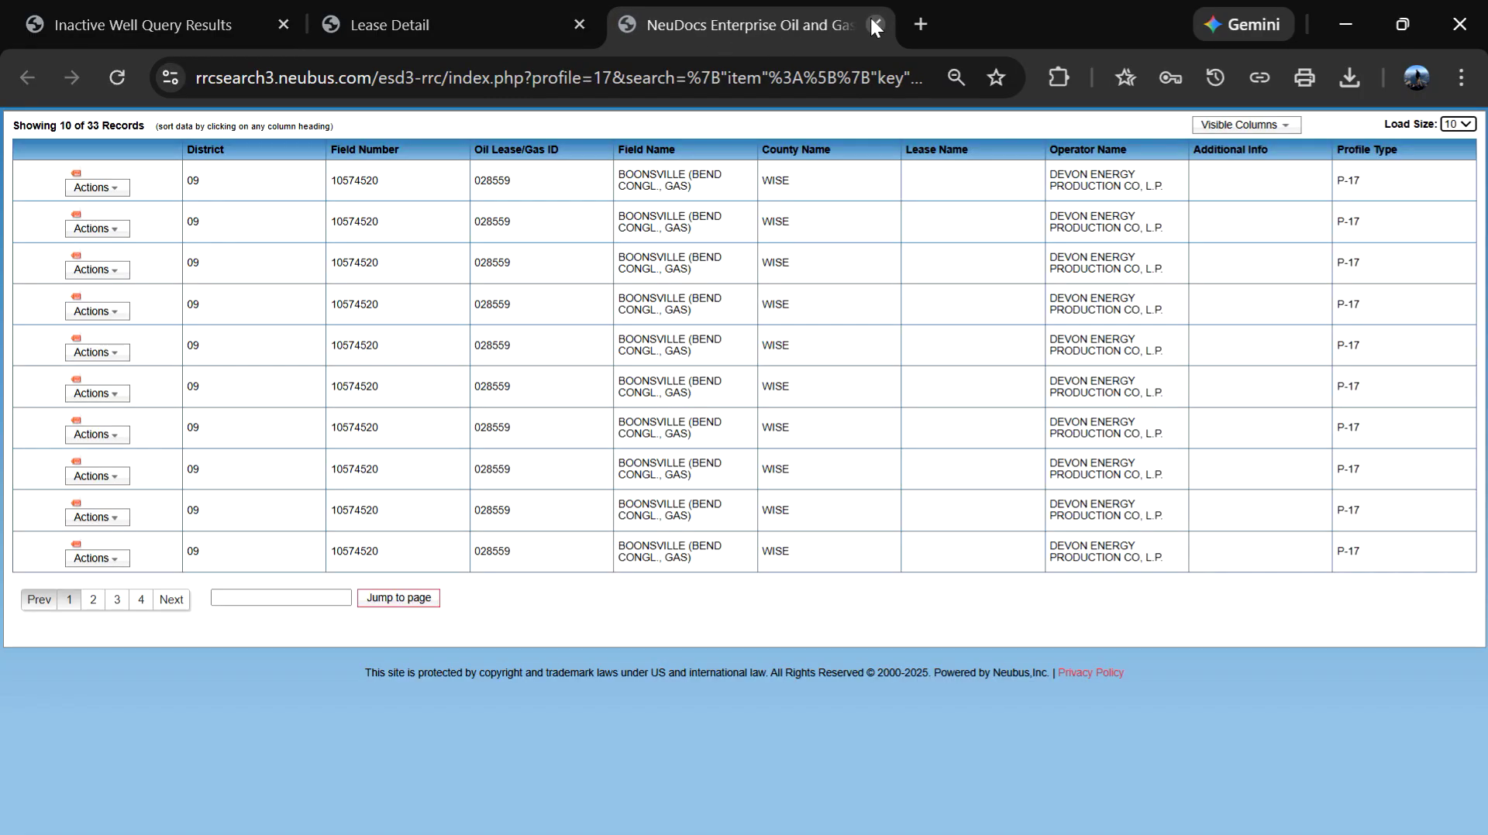
{"action": "left_click", "coordinate": [874, 25]}
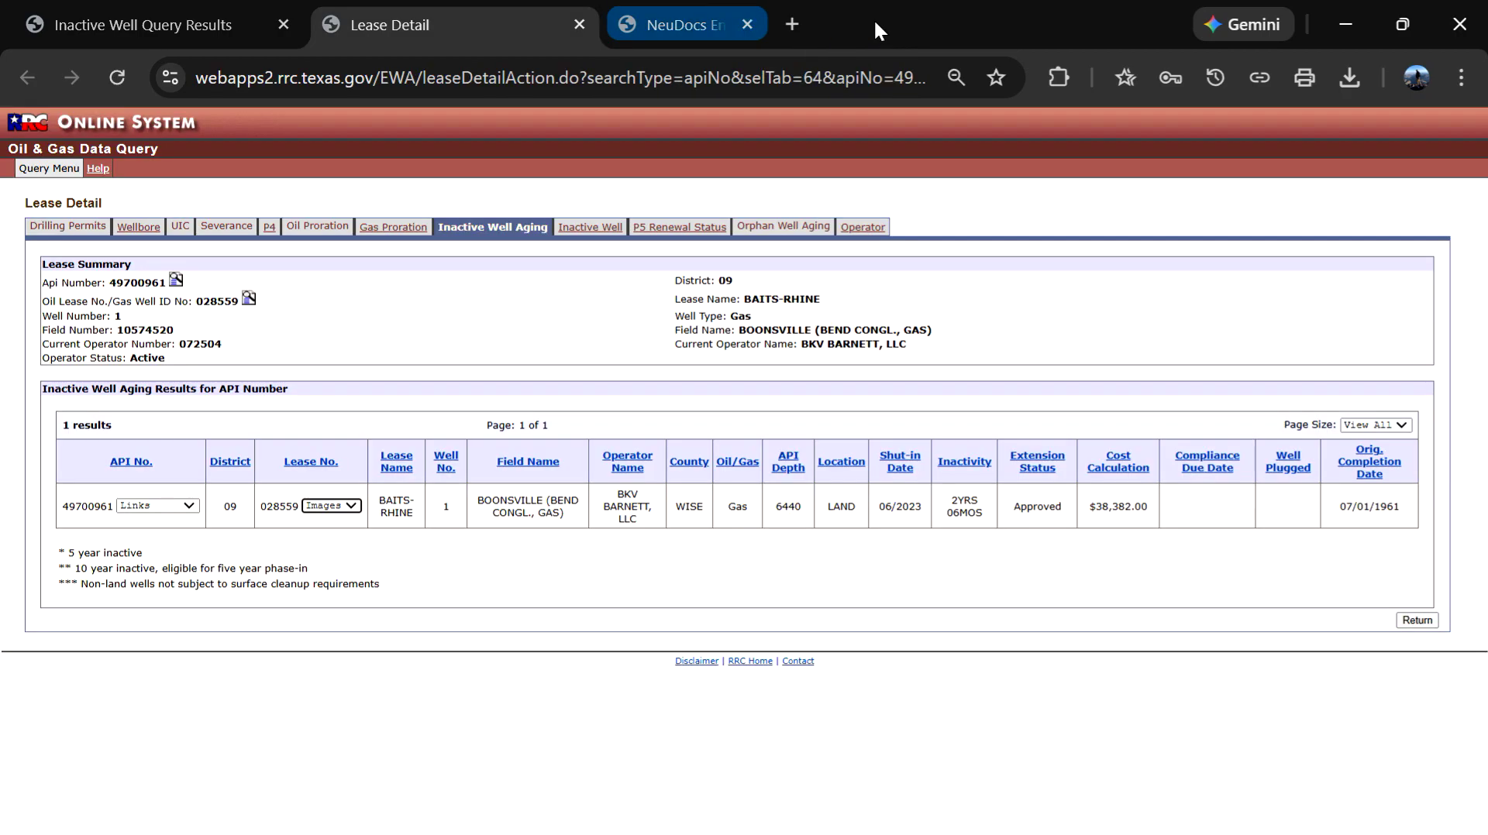
Review the well's inactive well and operator records, and highlight its shut-in date in the inactive well record
{"action": "left_click", "coordinate": [619, 240]}
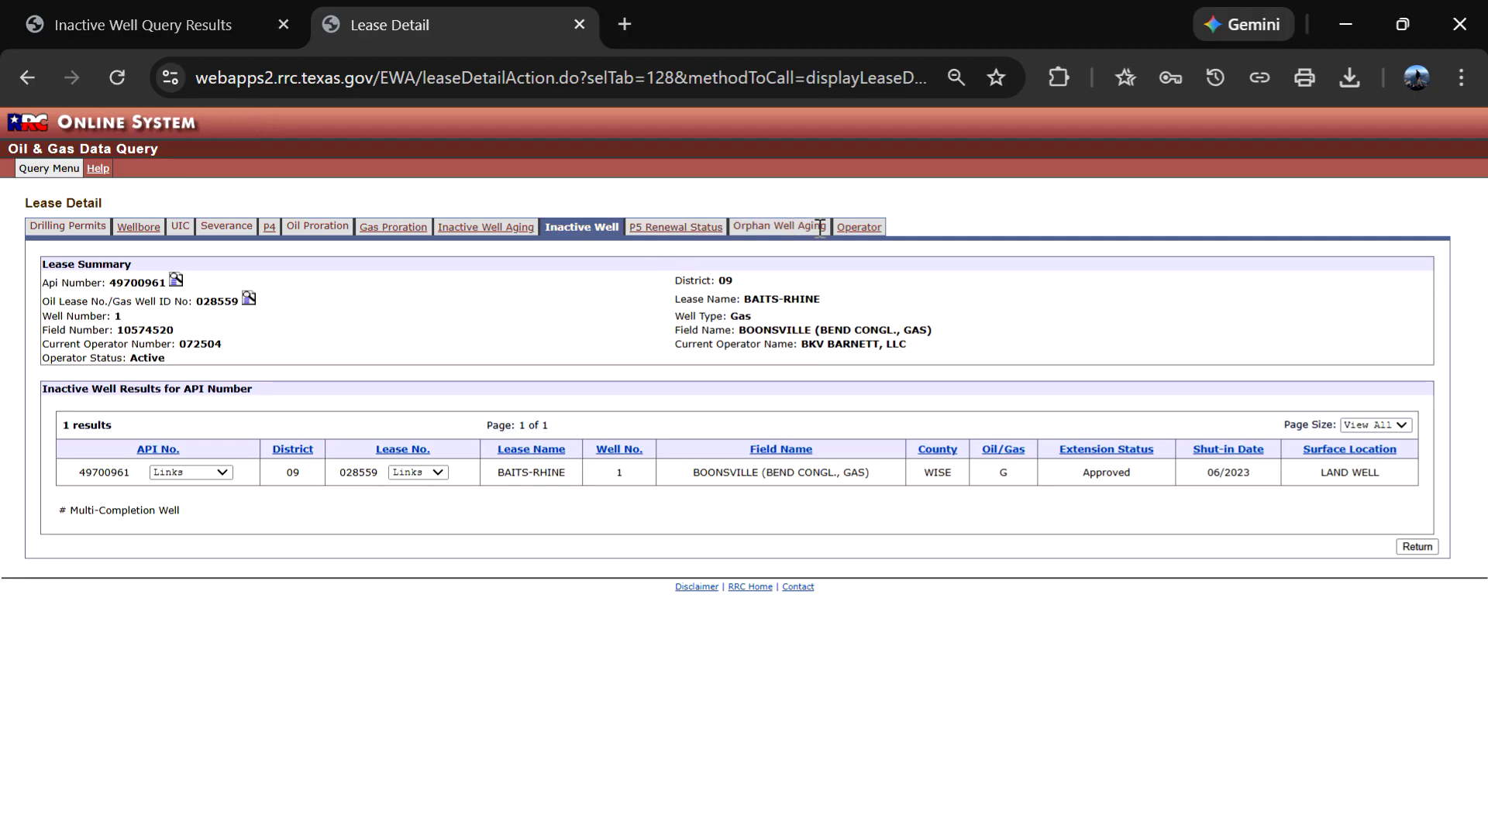
{"action": "left_click", "coordinate": [859, 228]}
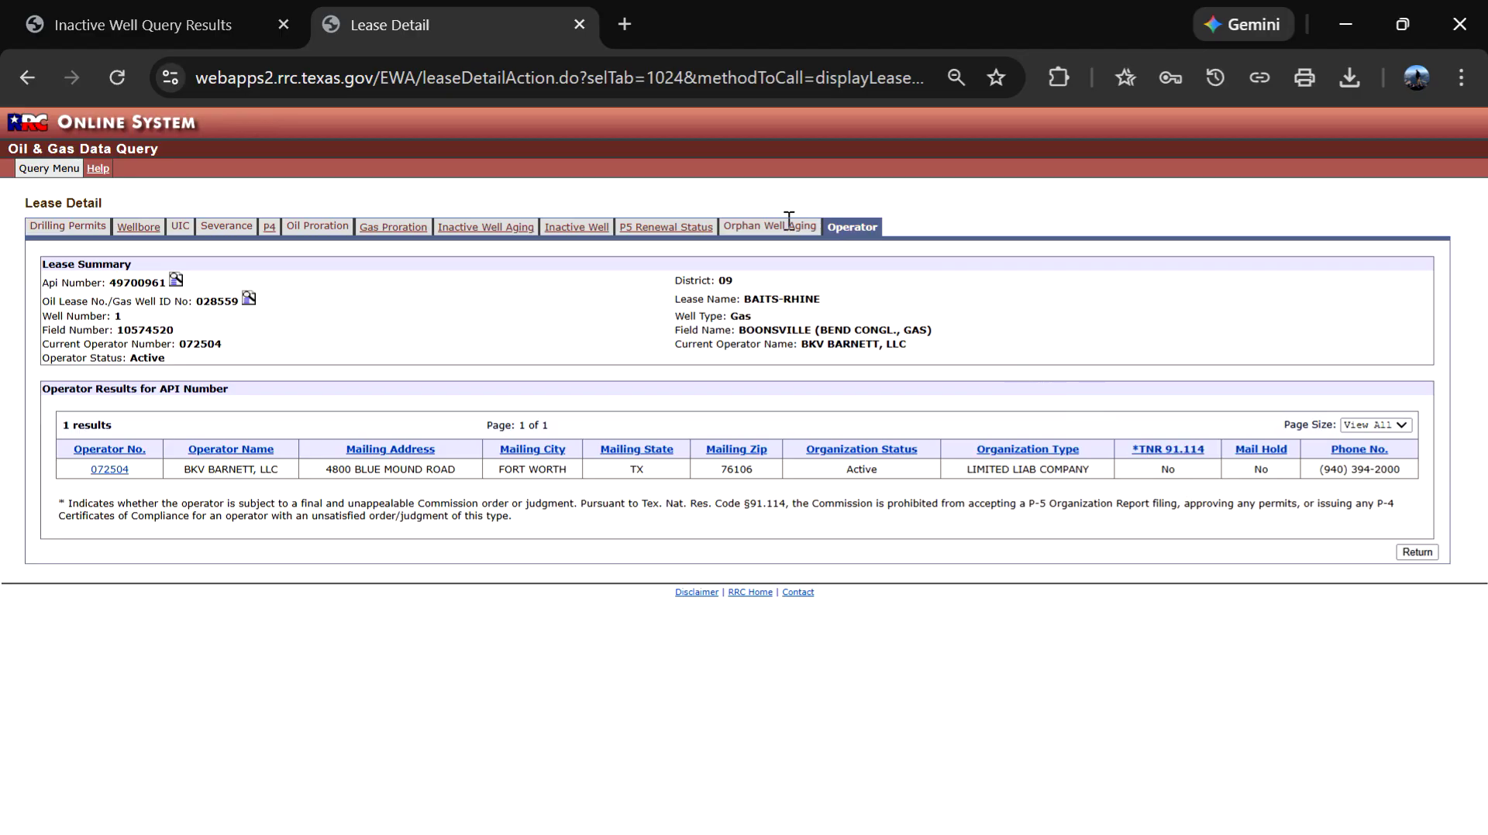
{"action": "left_click", "coordinate": [608, 242]}
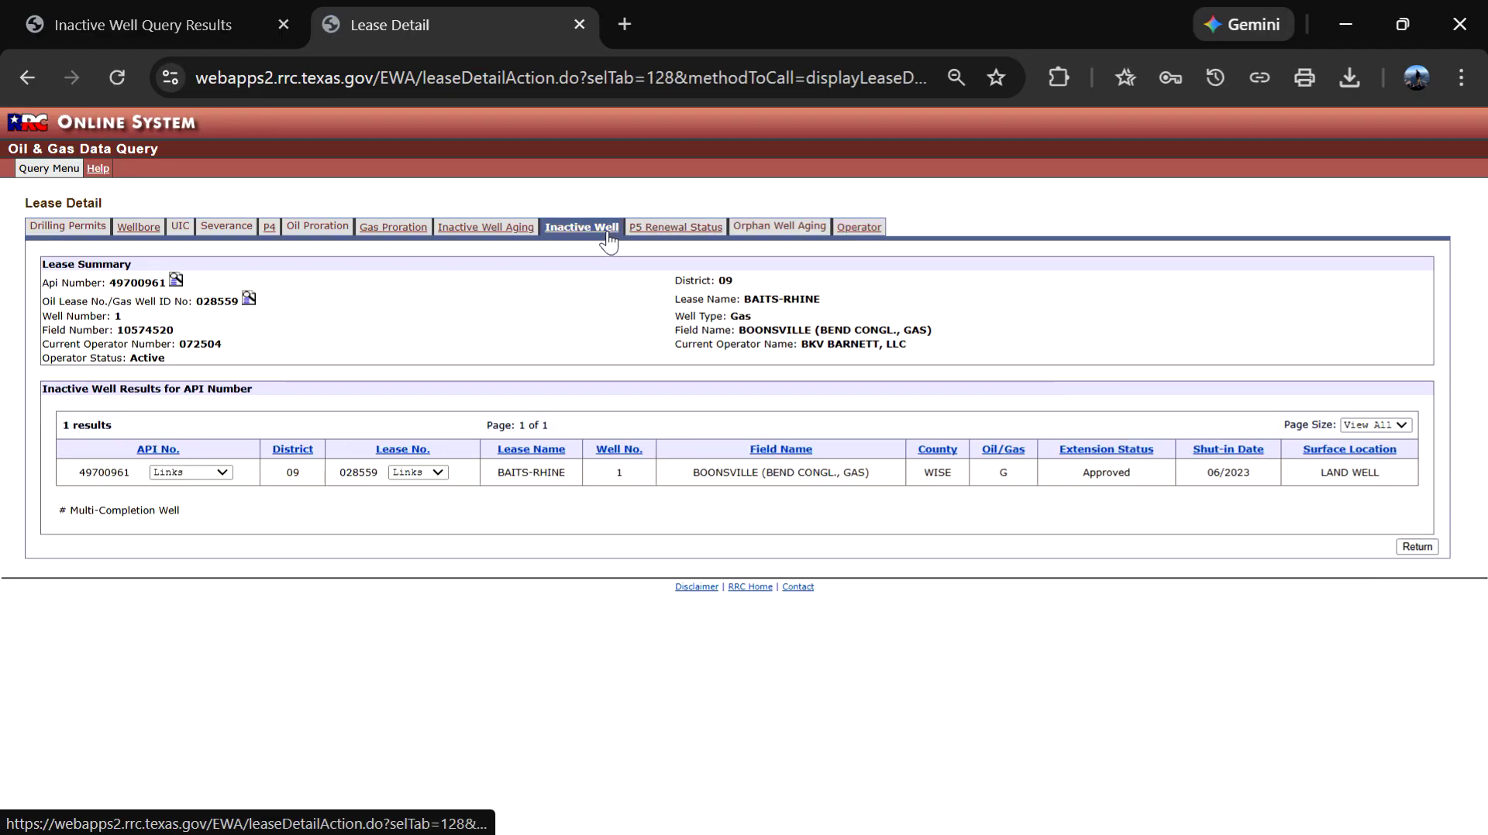
{"action": "left_click_drag", "start_coordinate": [1238, 478], "coordinate": [1204, 474]}
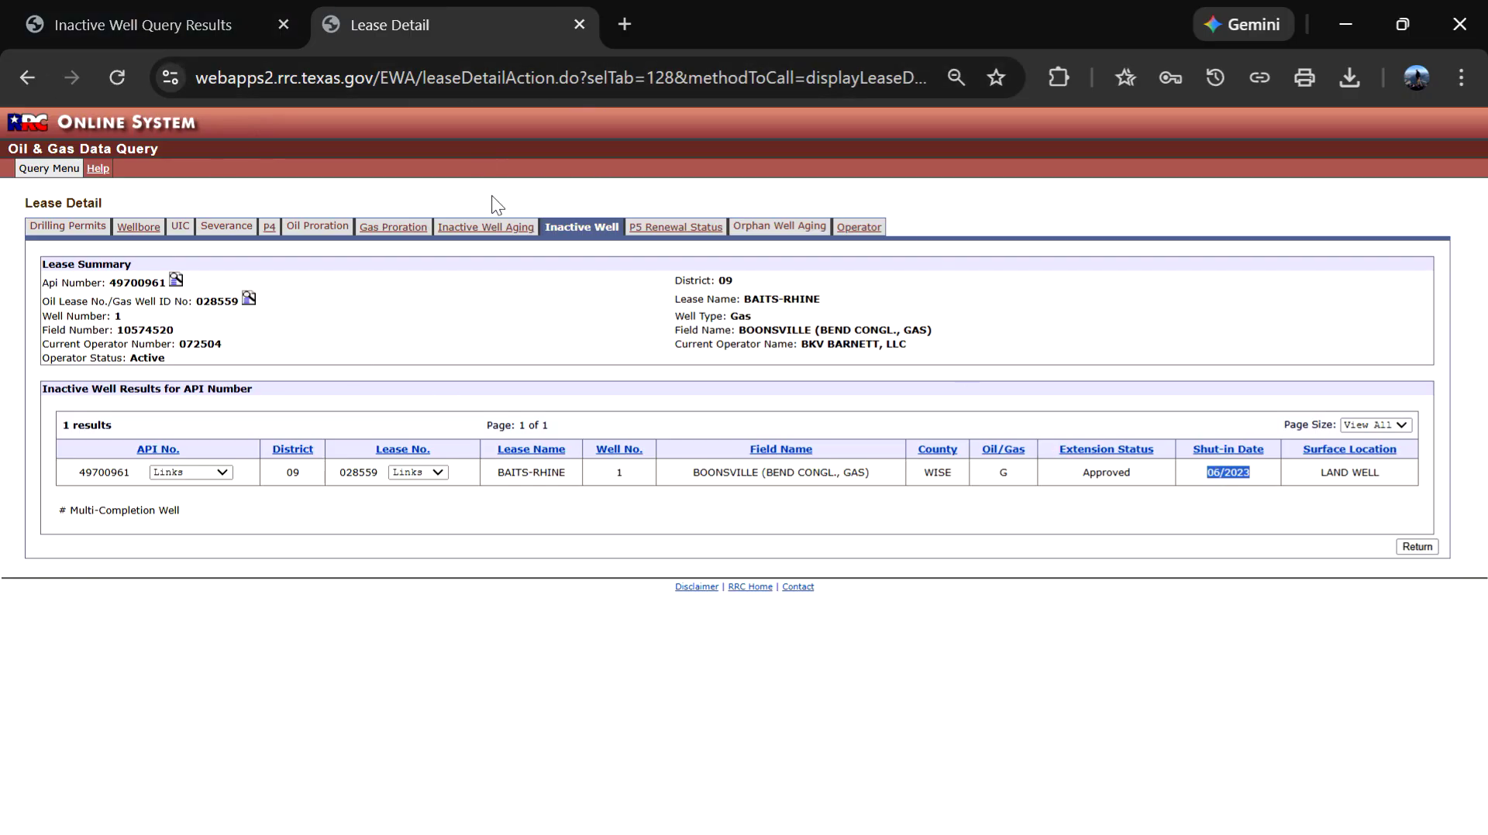
Examine the cost calculation in the well's inactive well aging record
{"action": "left_click", "coordinate": [488, 228]}
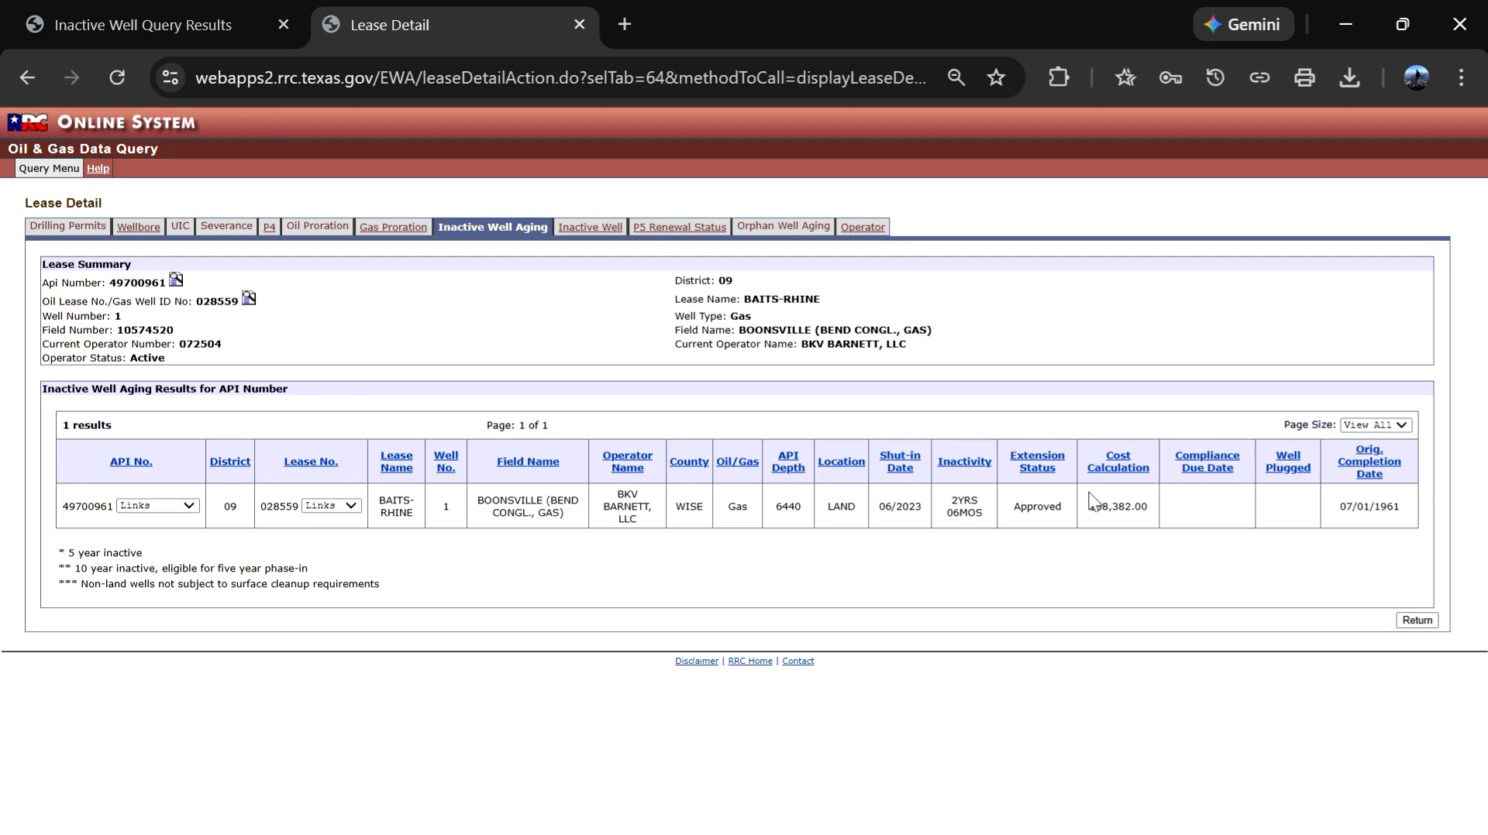
{"action": "left_click_drag", "start_coordinate": [1091, 507], "coordinate": [1155, 506]}
{"action": "left_click", "coordinate": [1177, 586]}
View the lease's gas proration details from the gas proration record, and return to the lease detail page
{"action": "left_click", "coordinate": [370, 229]}
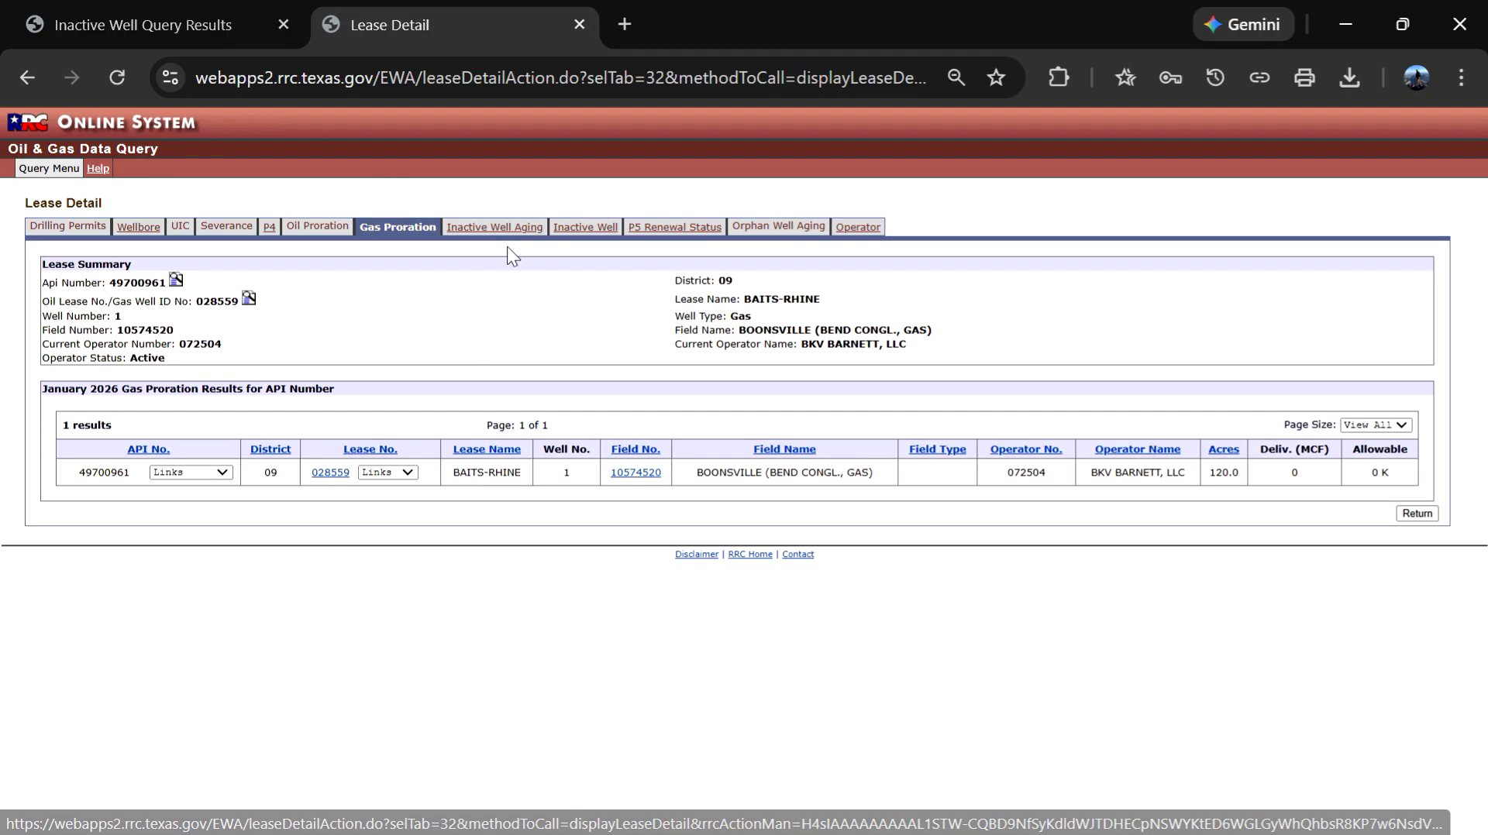
{"action": "left_click", "coordinate": [410, 474]}
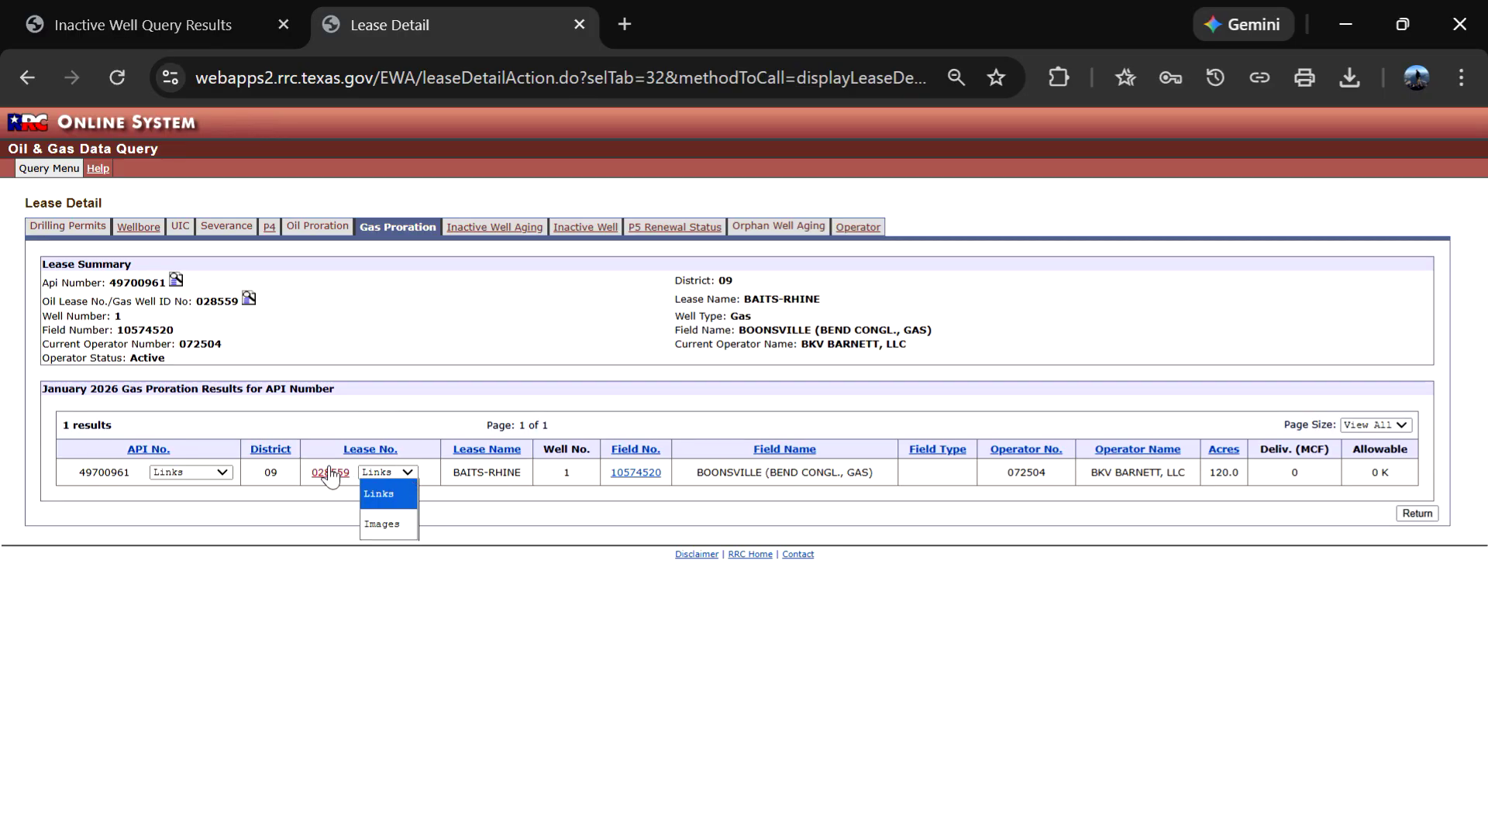
{"action": "left_click", "coordinate": [383, 495]}
{"action": "scroll", "coordinate": [612, 329], "scroll_direction": "down", "scroll_amount": 5}
{"action": "scroll", "coordinate": [618, 331], "scroll_direction": "up", "scroll_amount": 6}
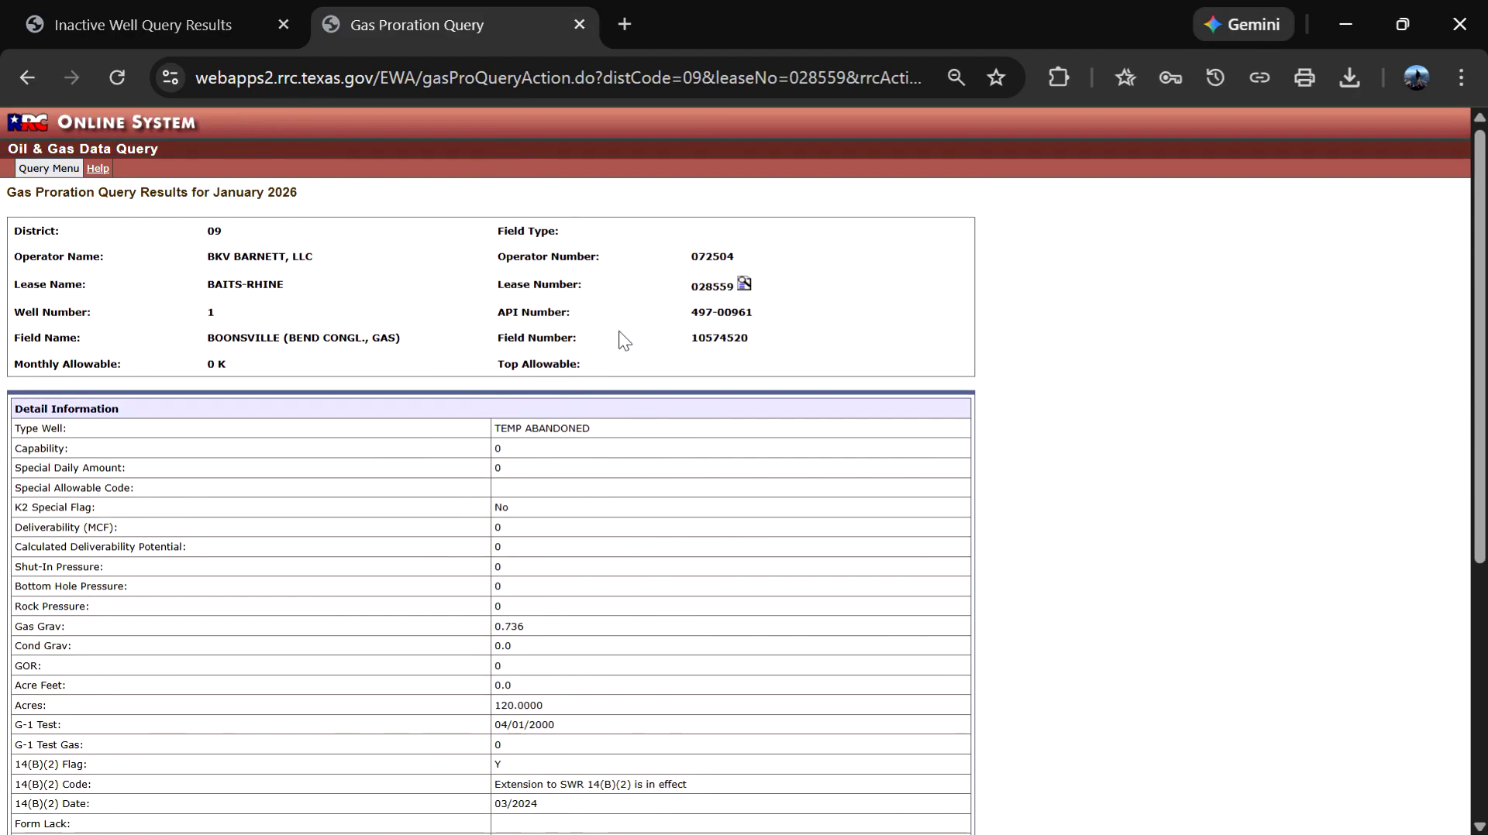
{"action": "key", "text": "alt+Left"}
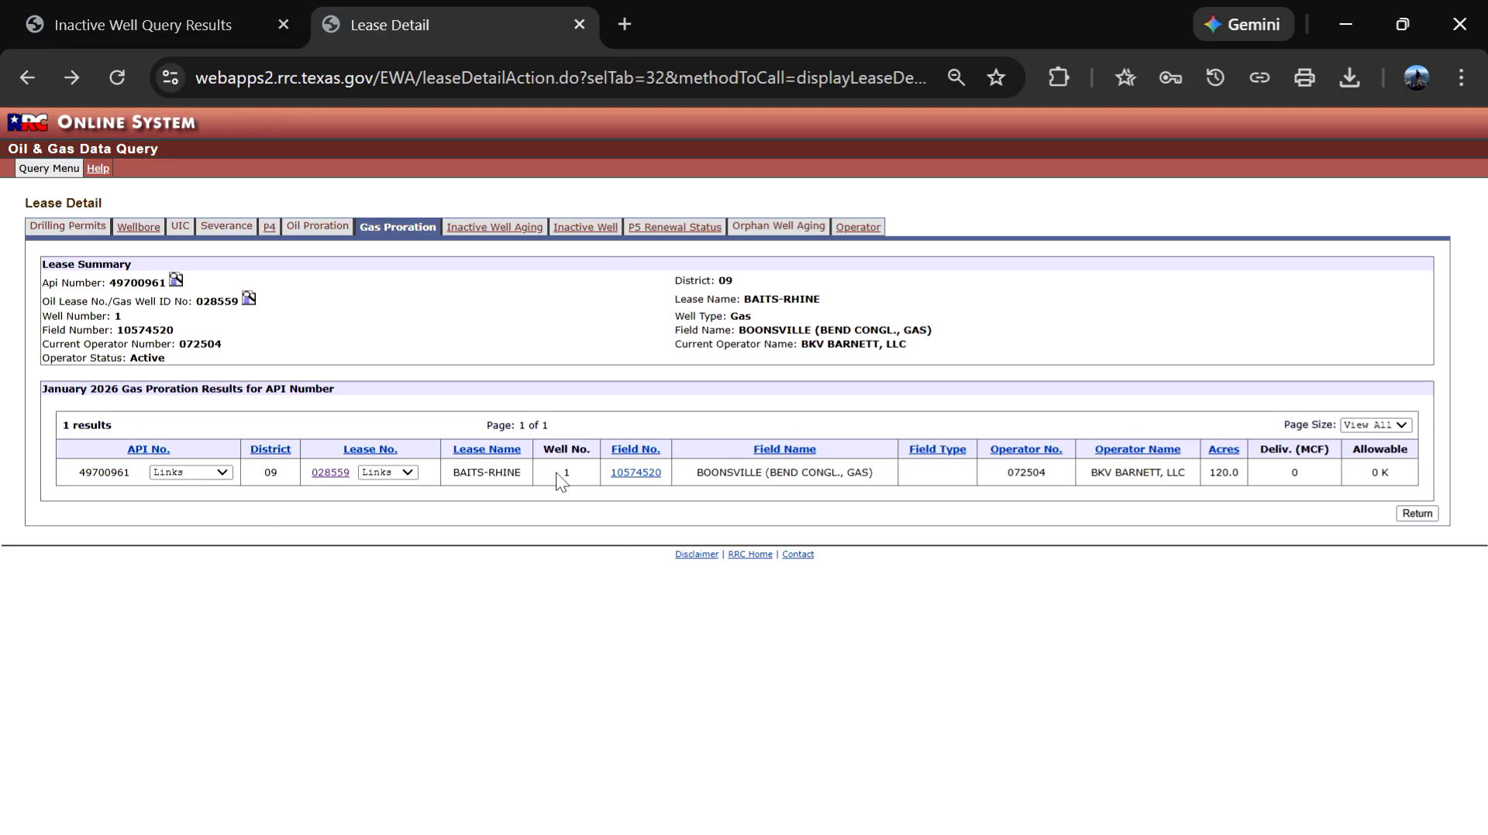
View the well's wellbore record and check which links are offered for its API number
{"action": "left_click", "coordinate": [124, 230]}
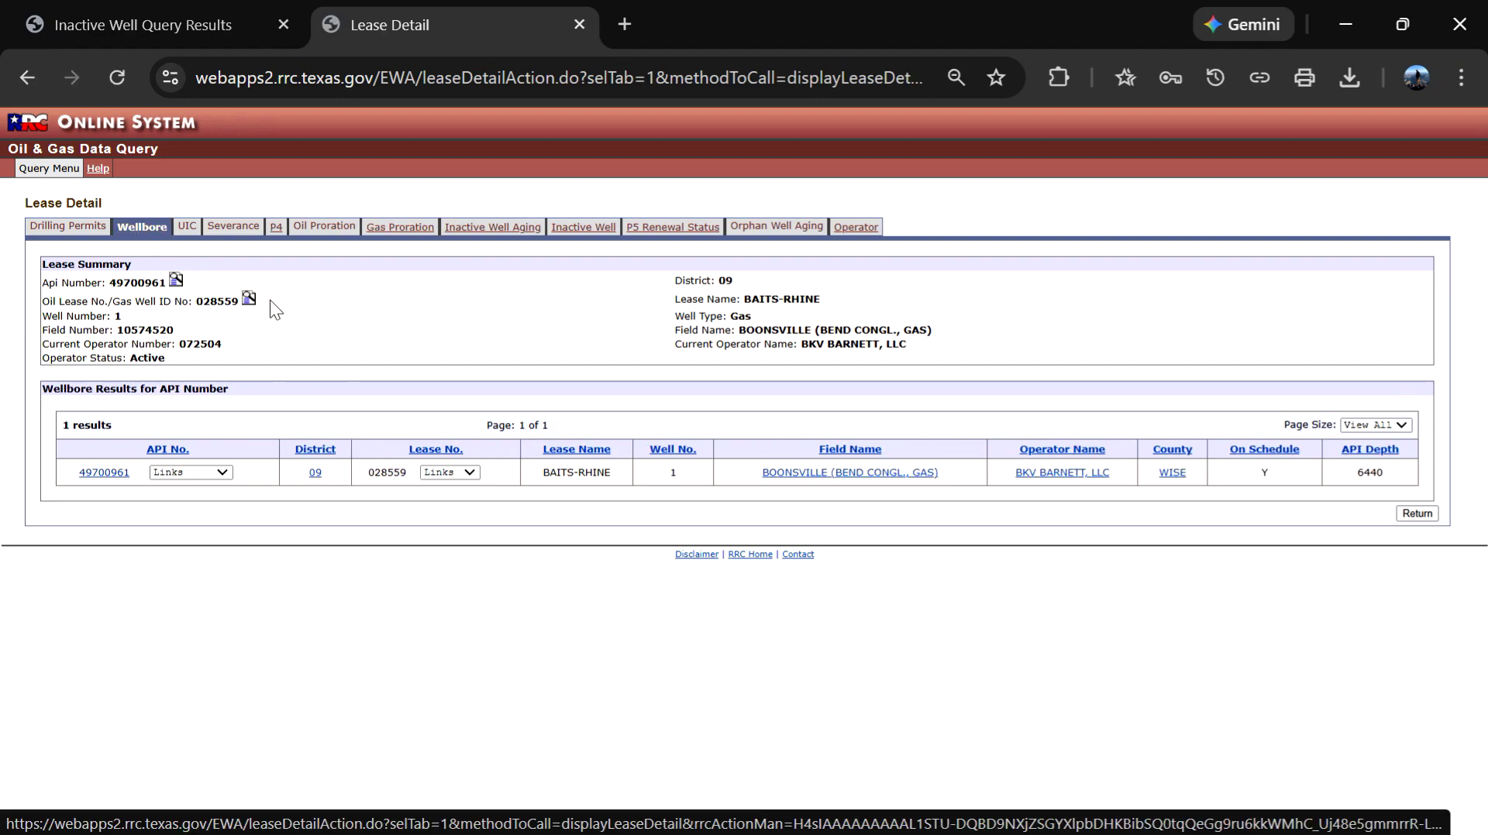
{"action": "left_click", "coordinate": [203, 474]}
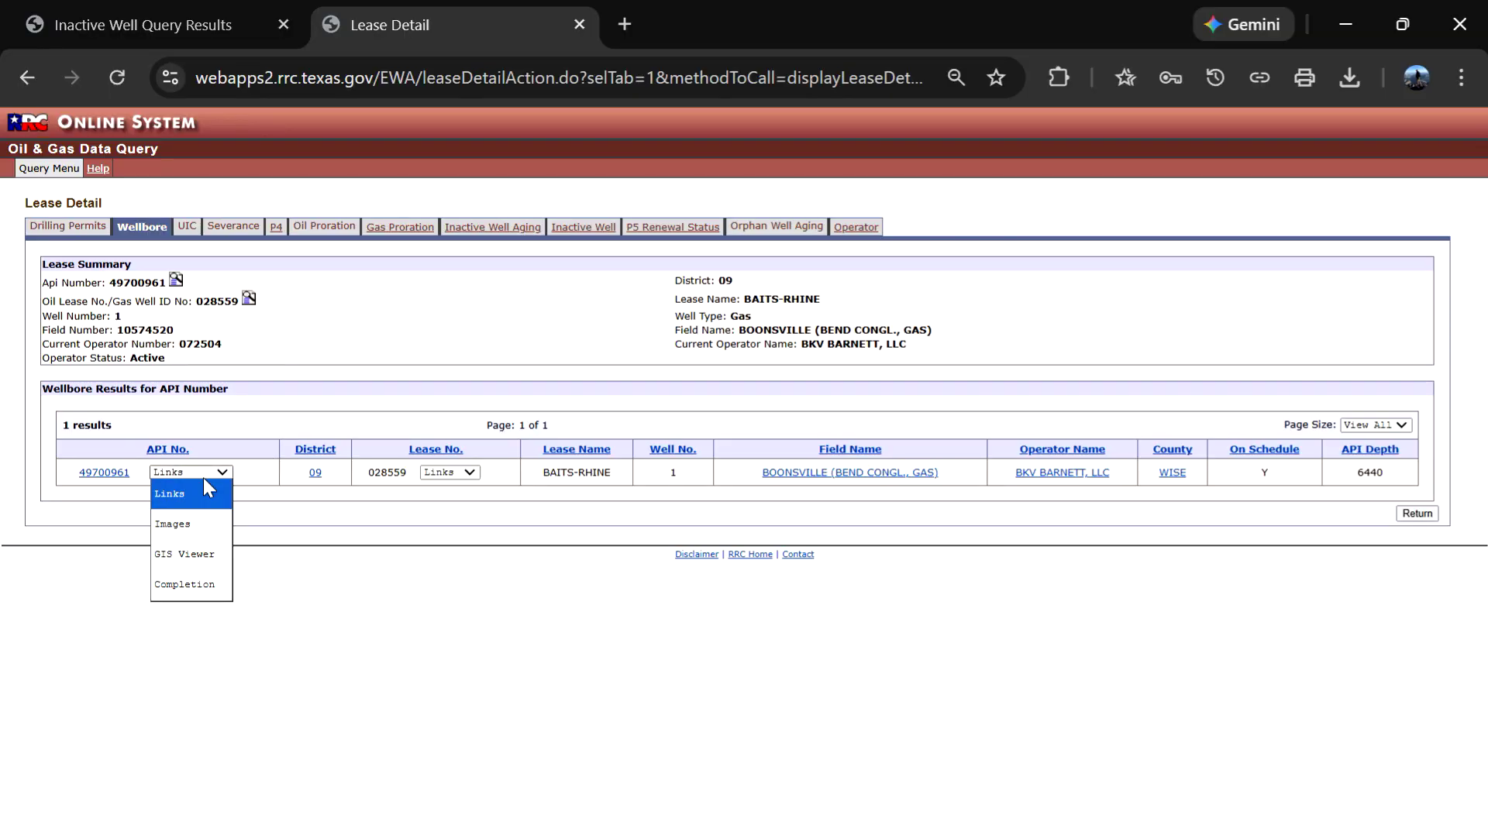
{"action": "left_click", "coordinate": [486, 393]}
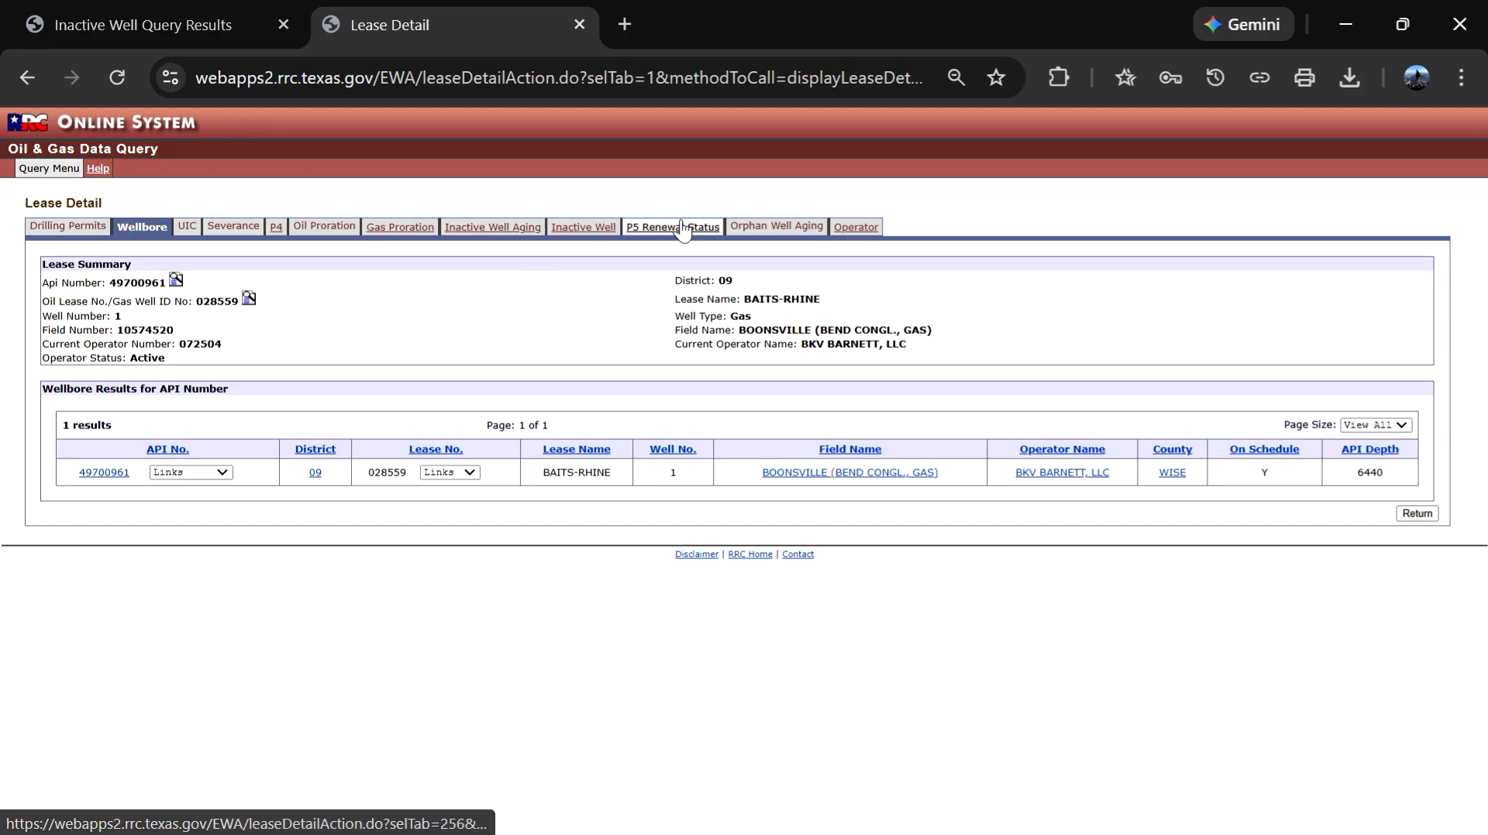
Return to the inactive well query results and go back to the search criteria at the start of the report
{"action": "left_click", "coordinate": [179, 26]}
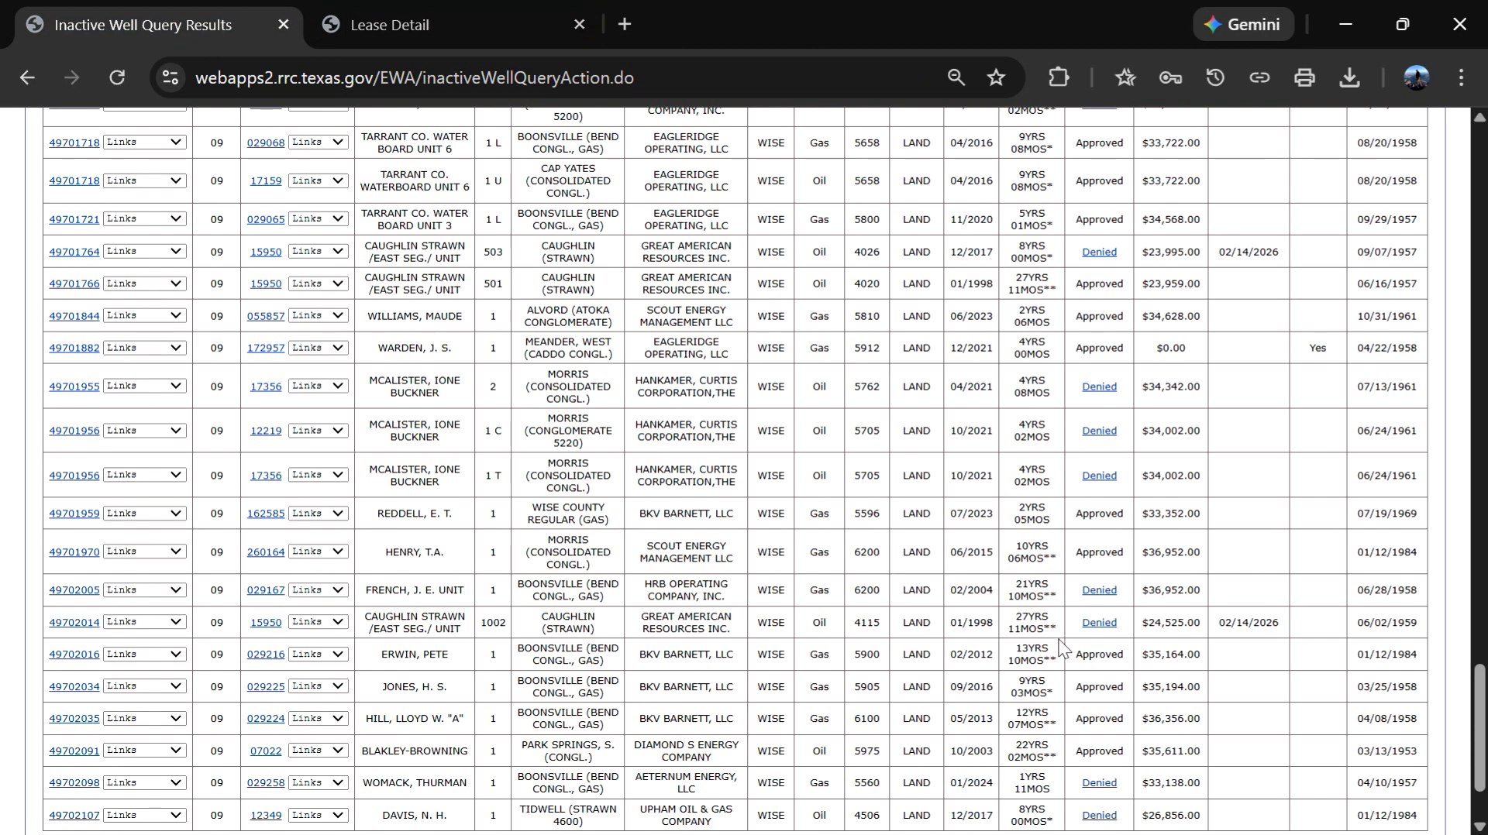
{"action": "scroll", "coordinate": [1058, 639], "scroll_direction": "up", "scroll_amount": 5}
{"action": "left_click_drag", "start_coordinate": [1481, 612], "coordinate": [1455, 178]}
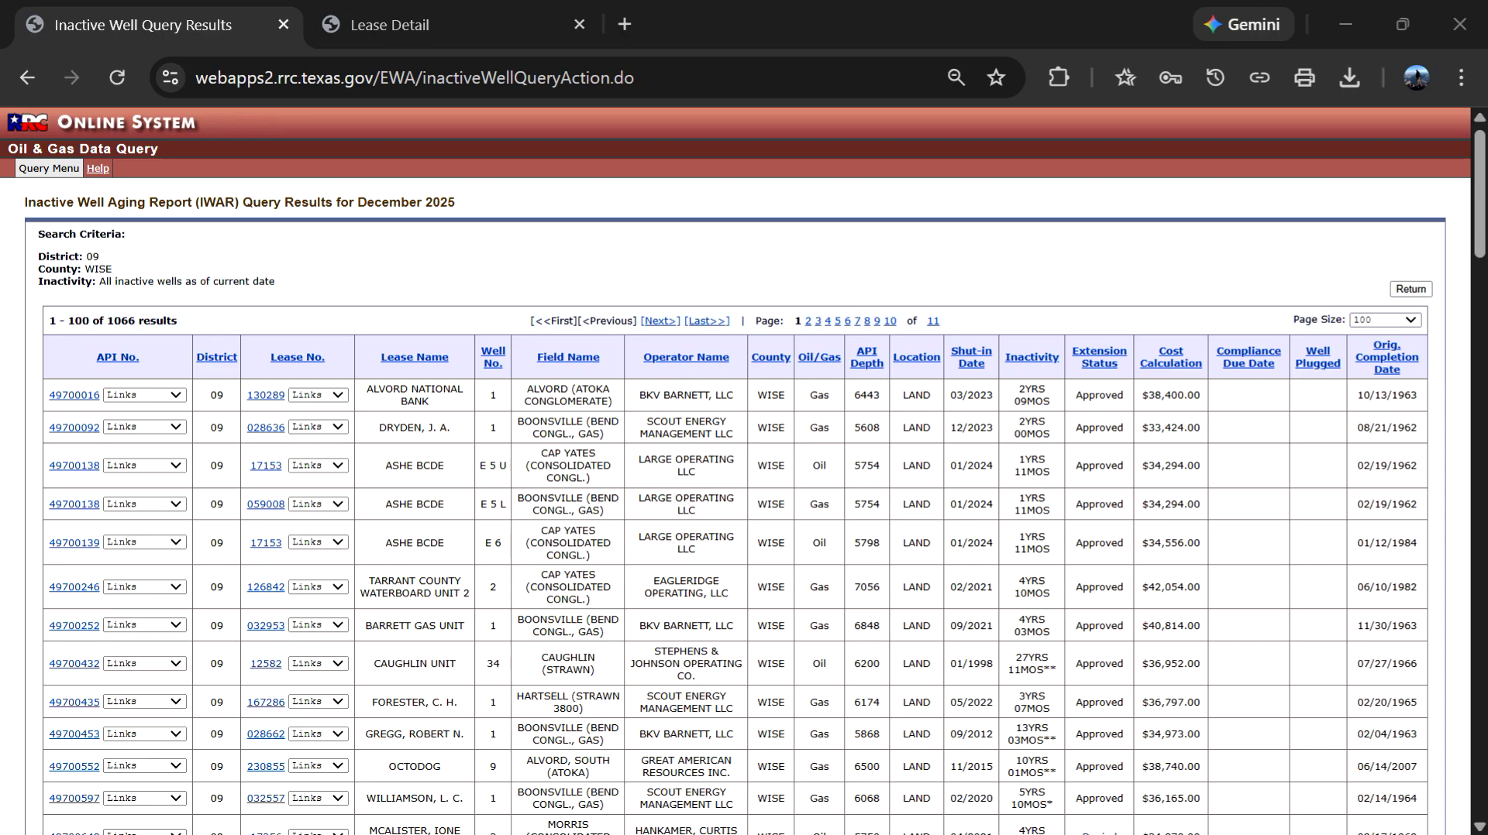
Switch back to the Excel workbook, enlarge the sheet to 85% and select the API No. column
{"action": "left_click", "coordinate": [1349, 11]}
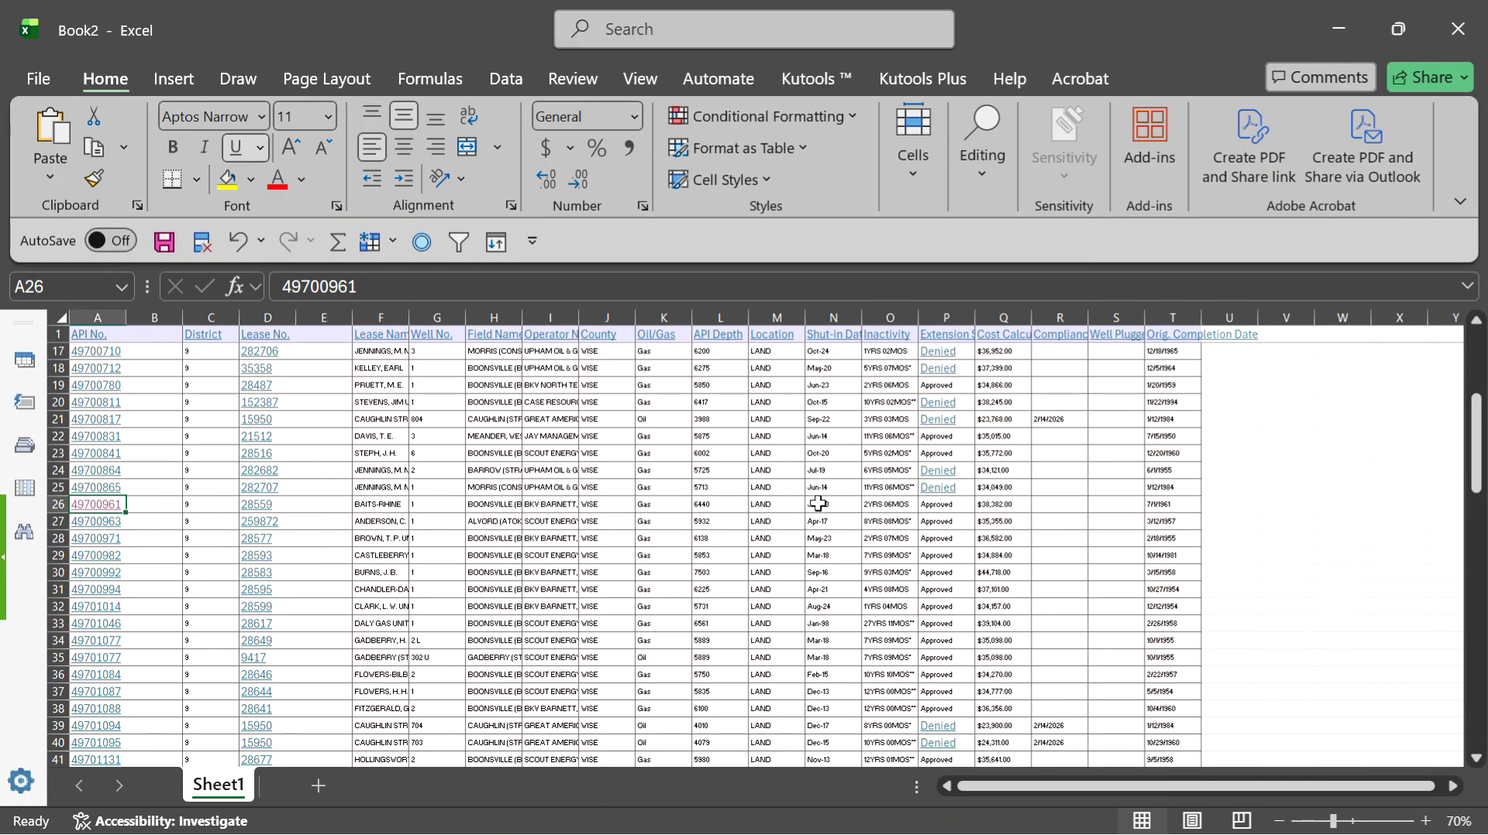
{"action": "scroll", "coordinate": [631, 541], "scroll_direction": "up", "scroll_amount": 1}
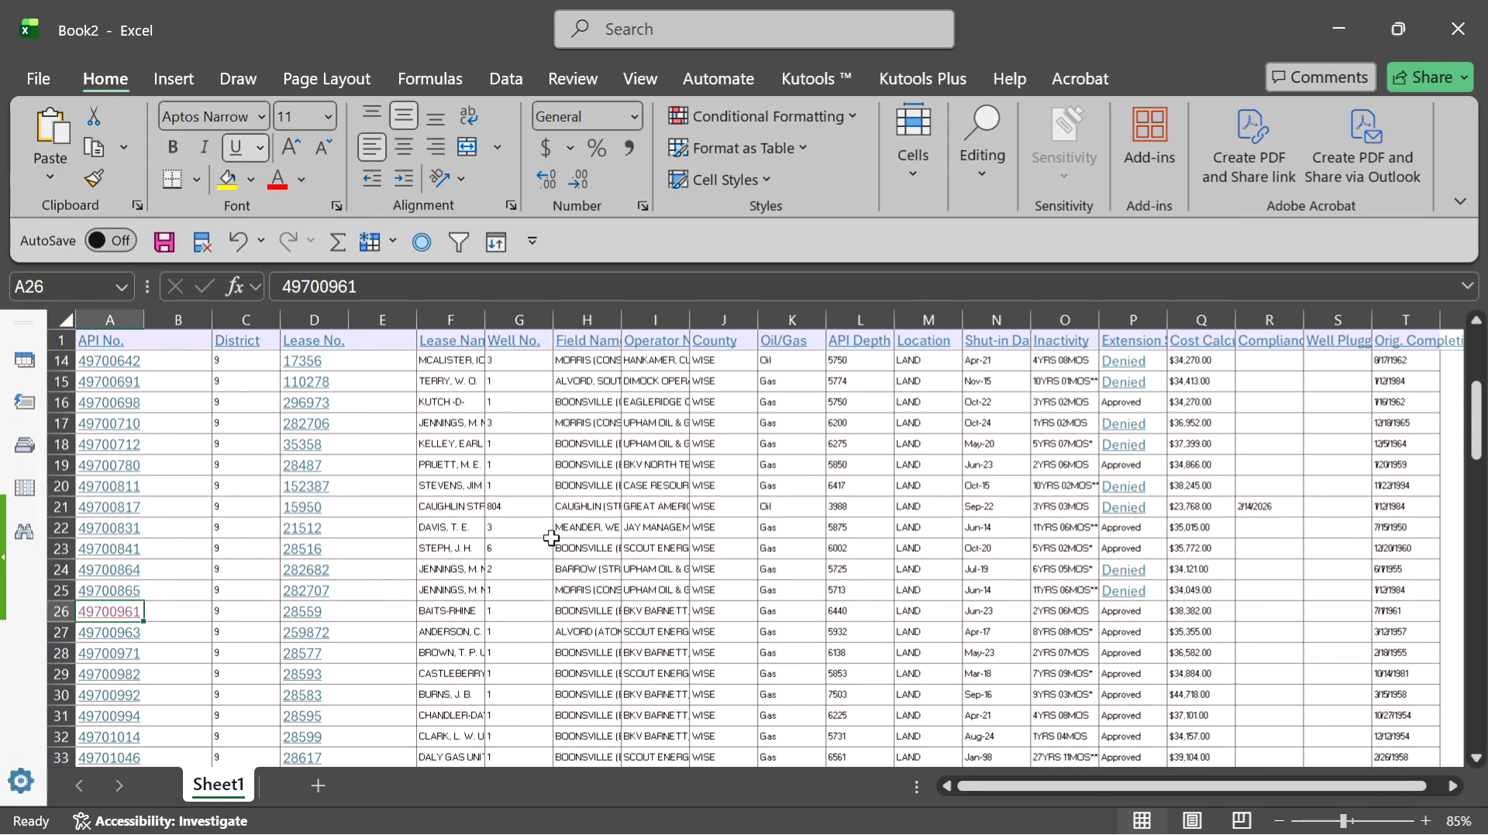
{"action": "scroll", "coordinate": [547, 535], "scroll_direction": "up", "scroll_amount": 2}
{"action": "scroll", "coordinate": [542, 535], "scroll_direction": "up", "scroll_amount": 2}
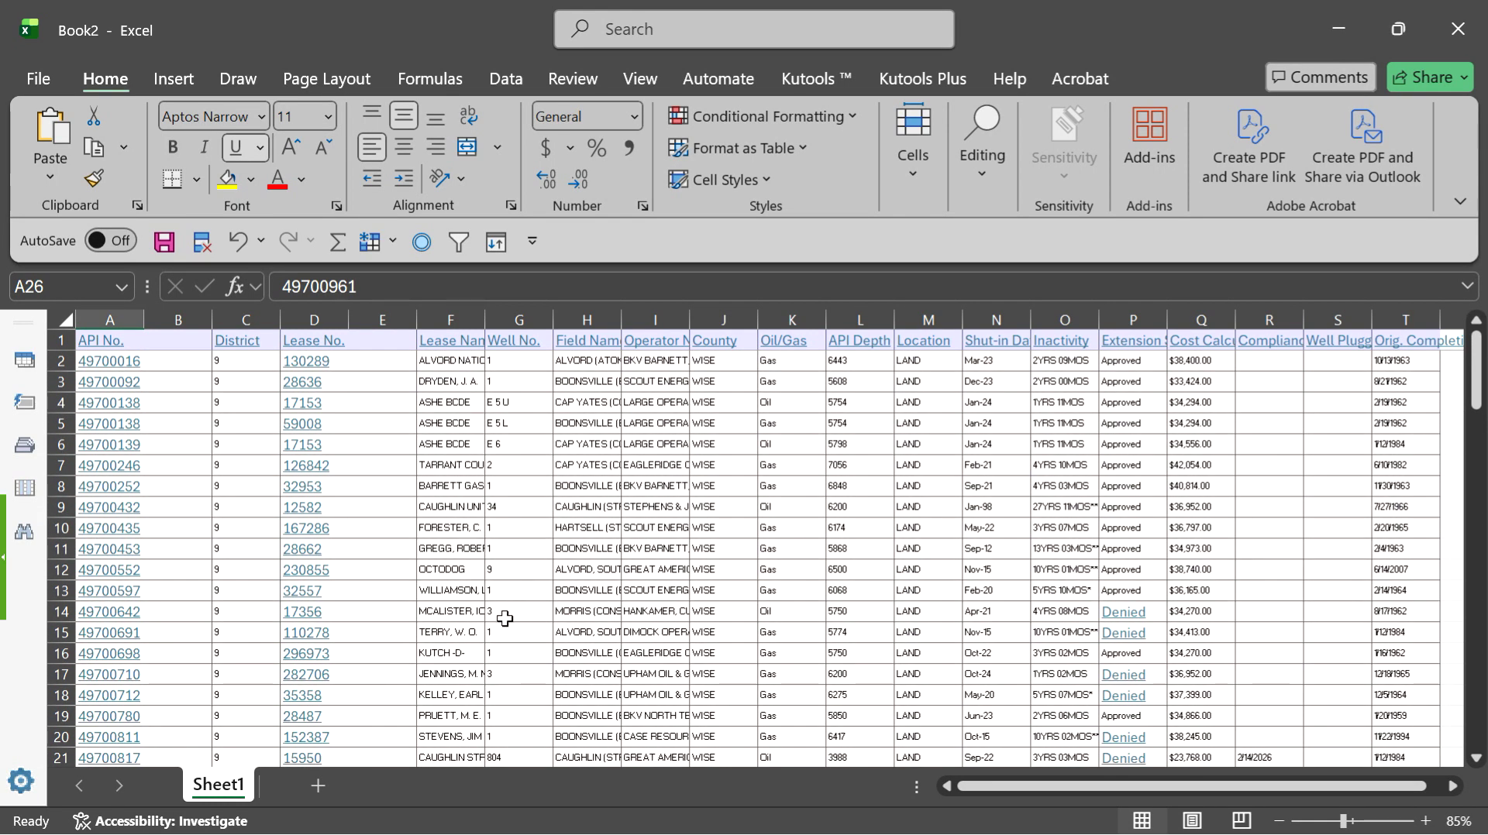
{"action": "left_click", "coordinate": [116, 319]}
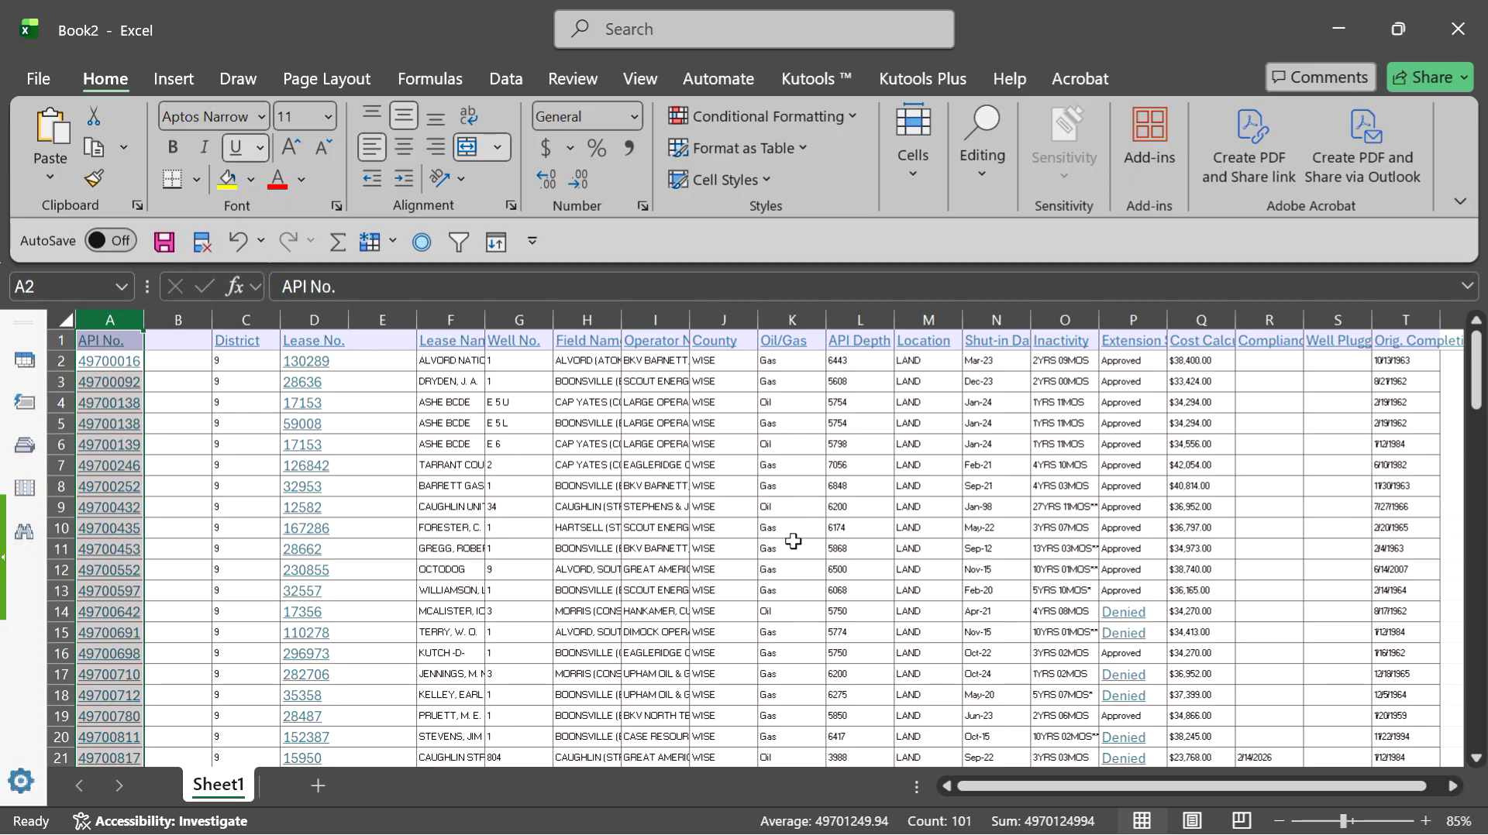
{"action": "left_click_drag", "start_coordinate": [1154, 785], "coordinate": [1202, 788]}
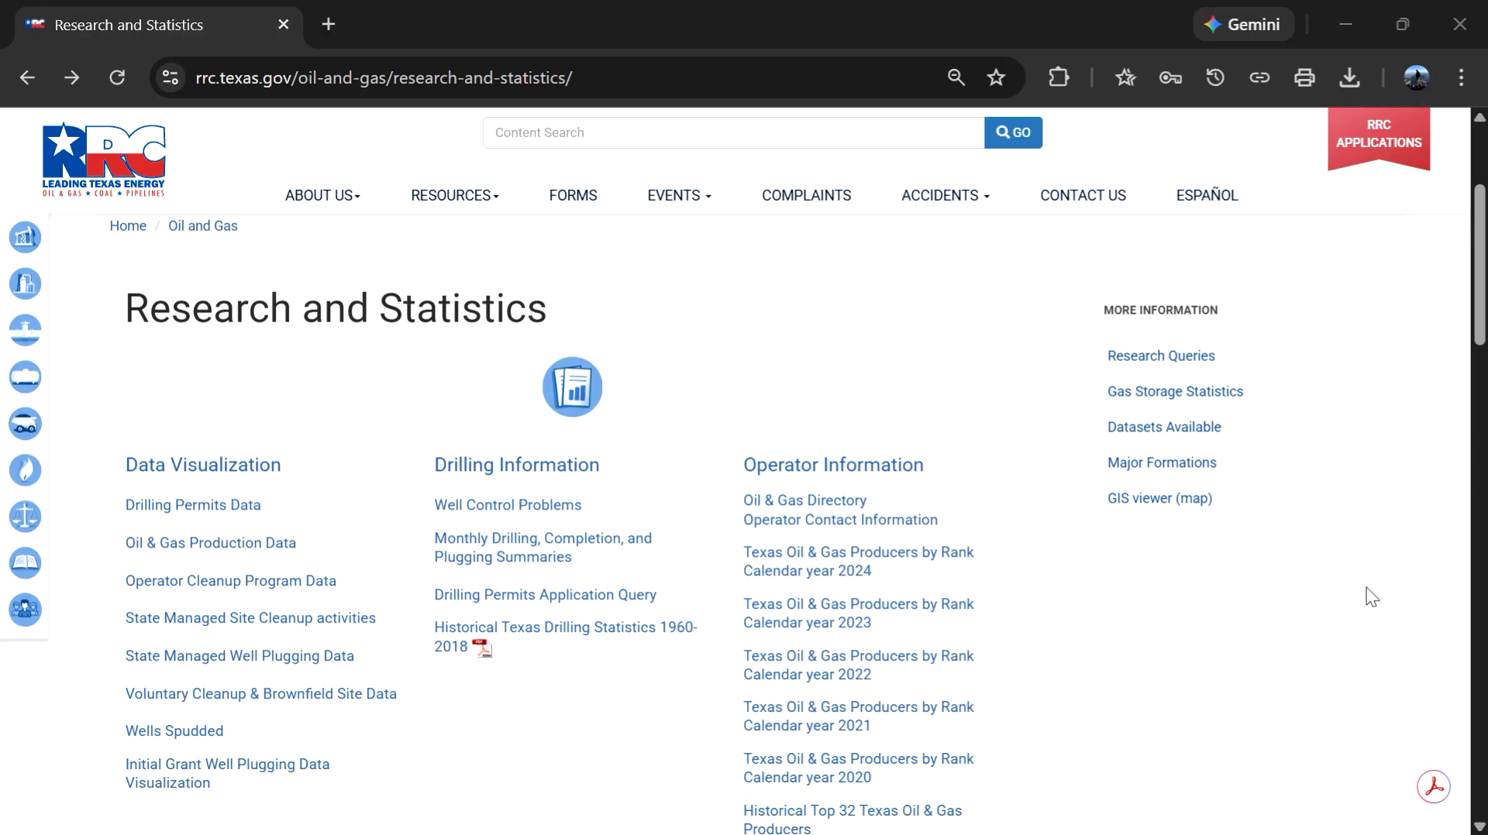
Open Research Queries from the RRC Research and Statistics page, and examine the Oil & Gas list for inactive and orphan well queries
{"action": "mouse_move", "coordinate": [1472, 333]}
{"action": "left_mouse_down"}
{"action": "mouse_move", "coordinate": [1452, 440]}
{"action": "mouse_move", "coordinate": [1401, 560]}
{"action": "mouse_move", "coordinate": [1481, 355]}
{"action": "left_mouse_up"}
{"action": "left_click", "coordinate": [1189, 264]}
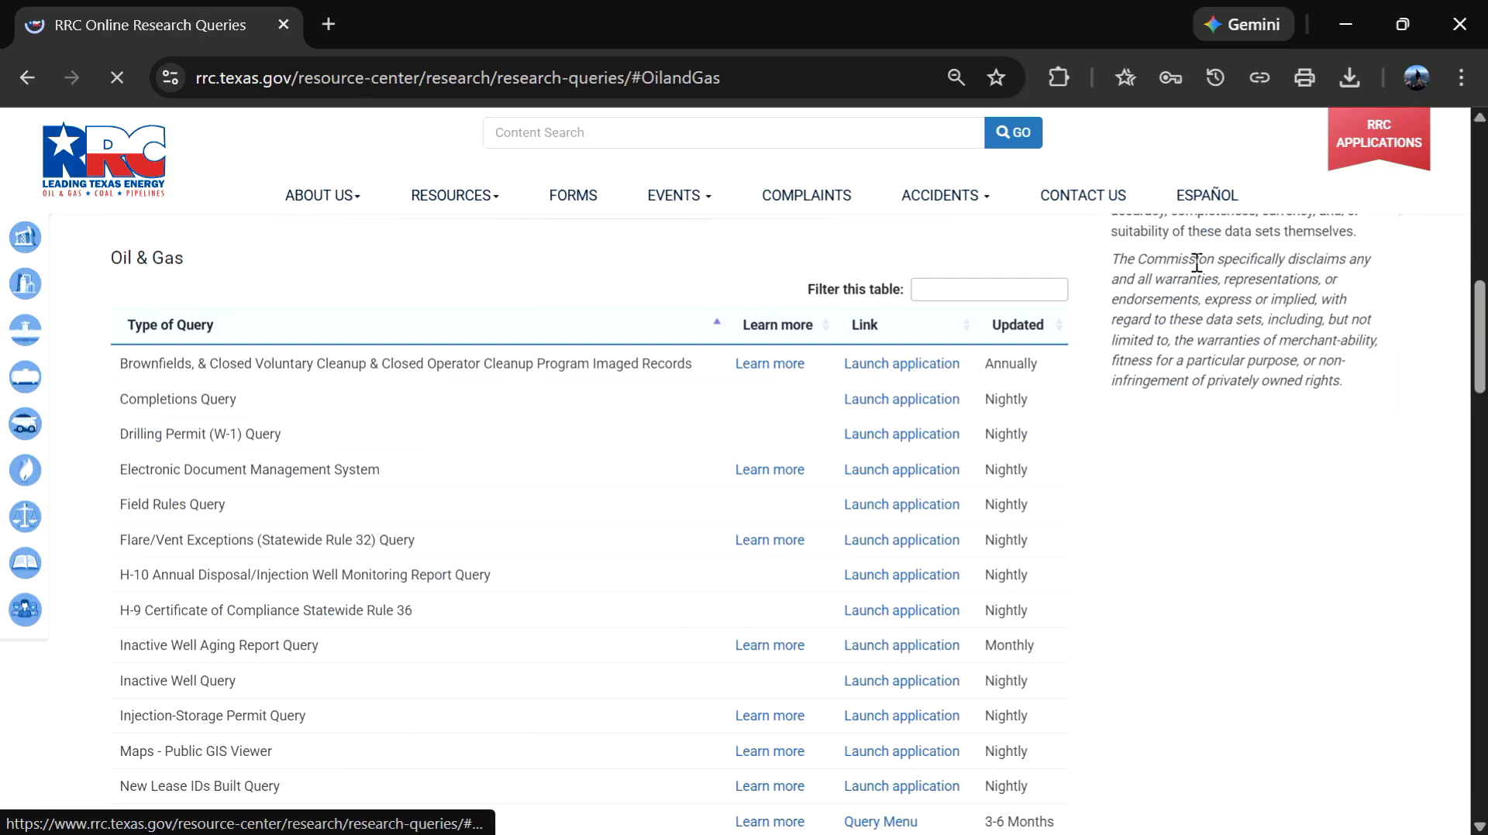
{"action": "scroll", "coordinate": [947, 368], "scroll_direction": "down", "scroll_amount": 5}
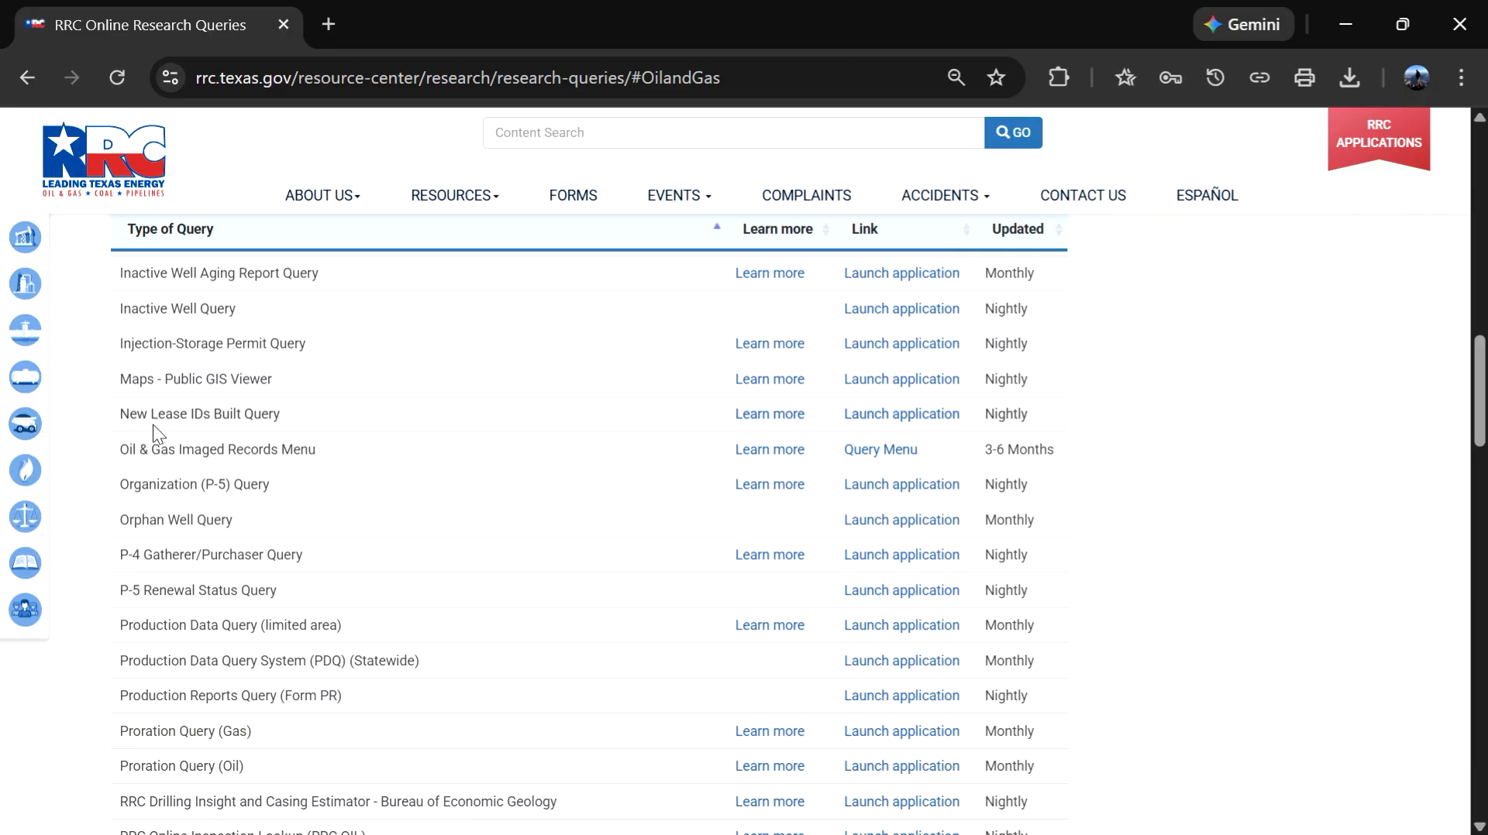
{"action": "scroll", "coordinate": [153, 426], "scroll_direction": "up", "scroll_amount": 2}
{"action": "scroll", "coordinate": [155, 424], "scroll_direction": "up", "scroll_amount": 4}
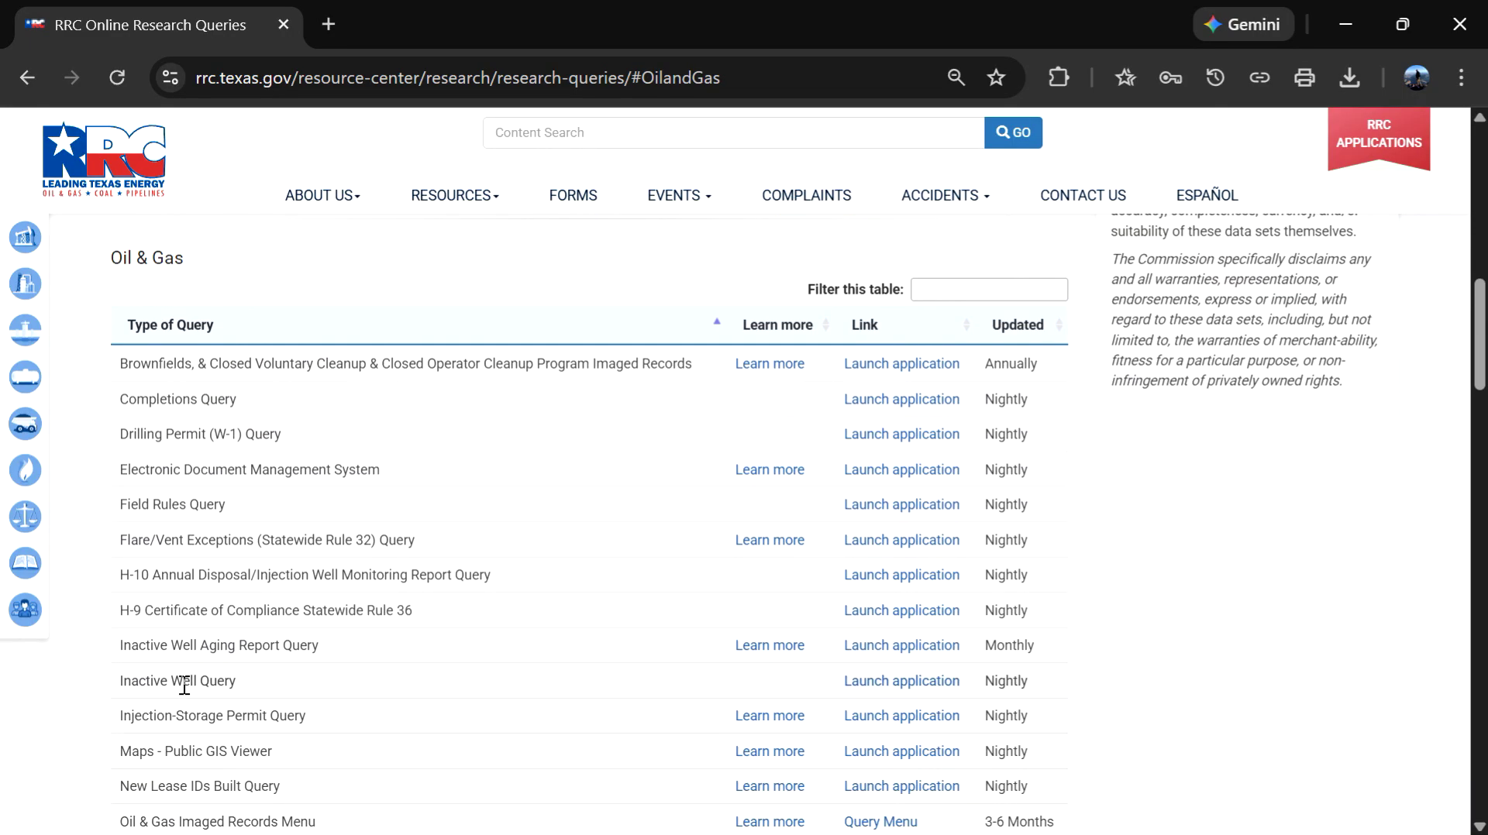
{"action": "scroll", "coordinate": [186, 692], "scroll_direction": "down", "scroll_amount": 4}
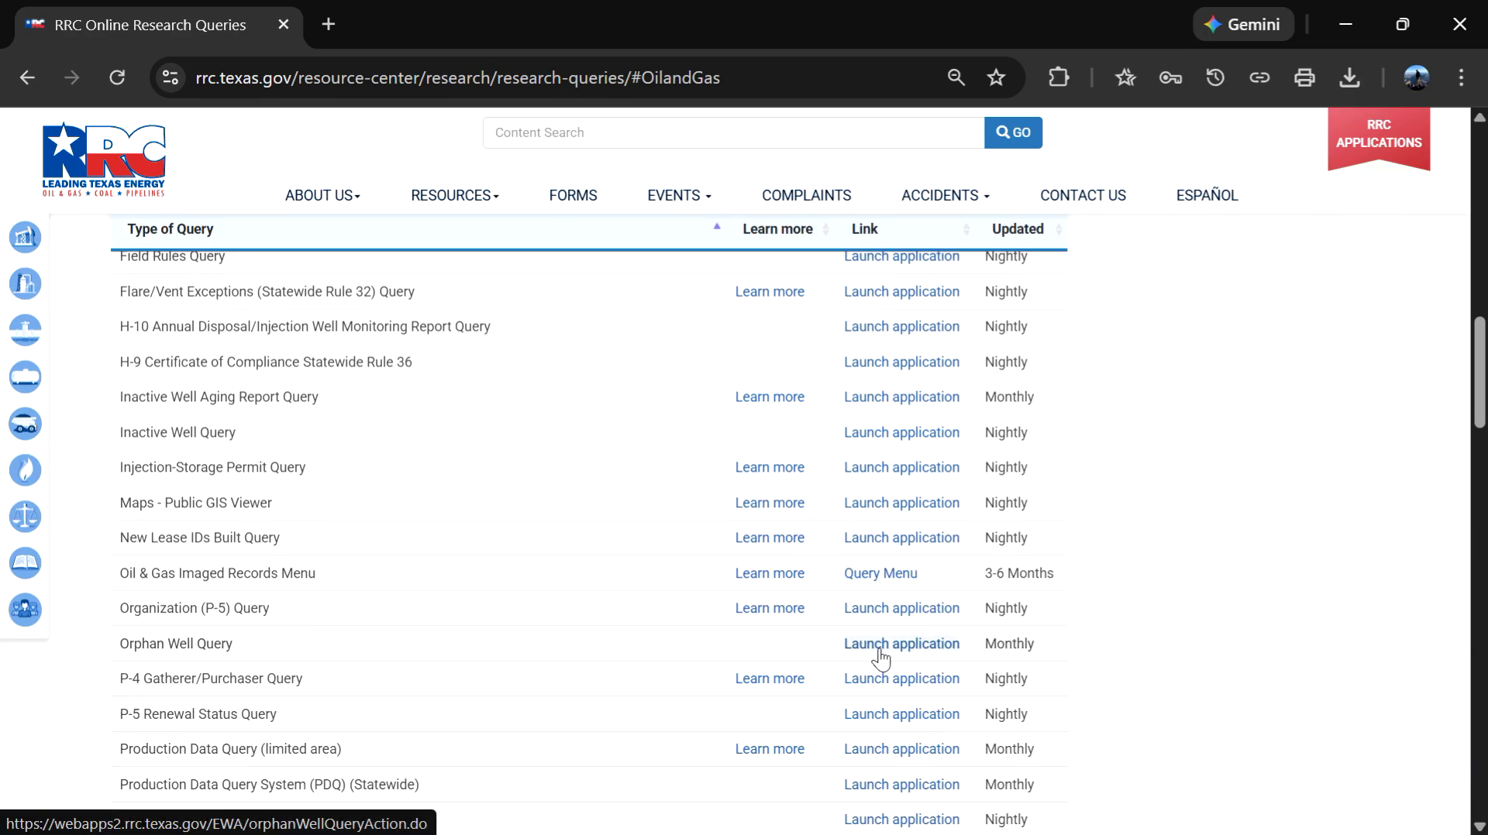
{"action": "scroll", "coordinate": [876, 666], "scroll_direction": "up", "scroll_amount": 2}
{"action": "scroll", "coordinate": [994, 668], "scroll_direction": "down", "scroll_amount": 2}
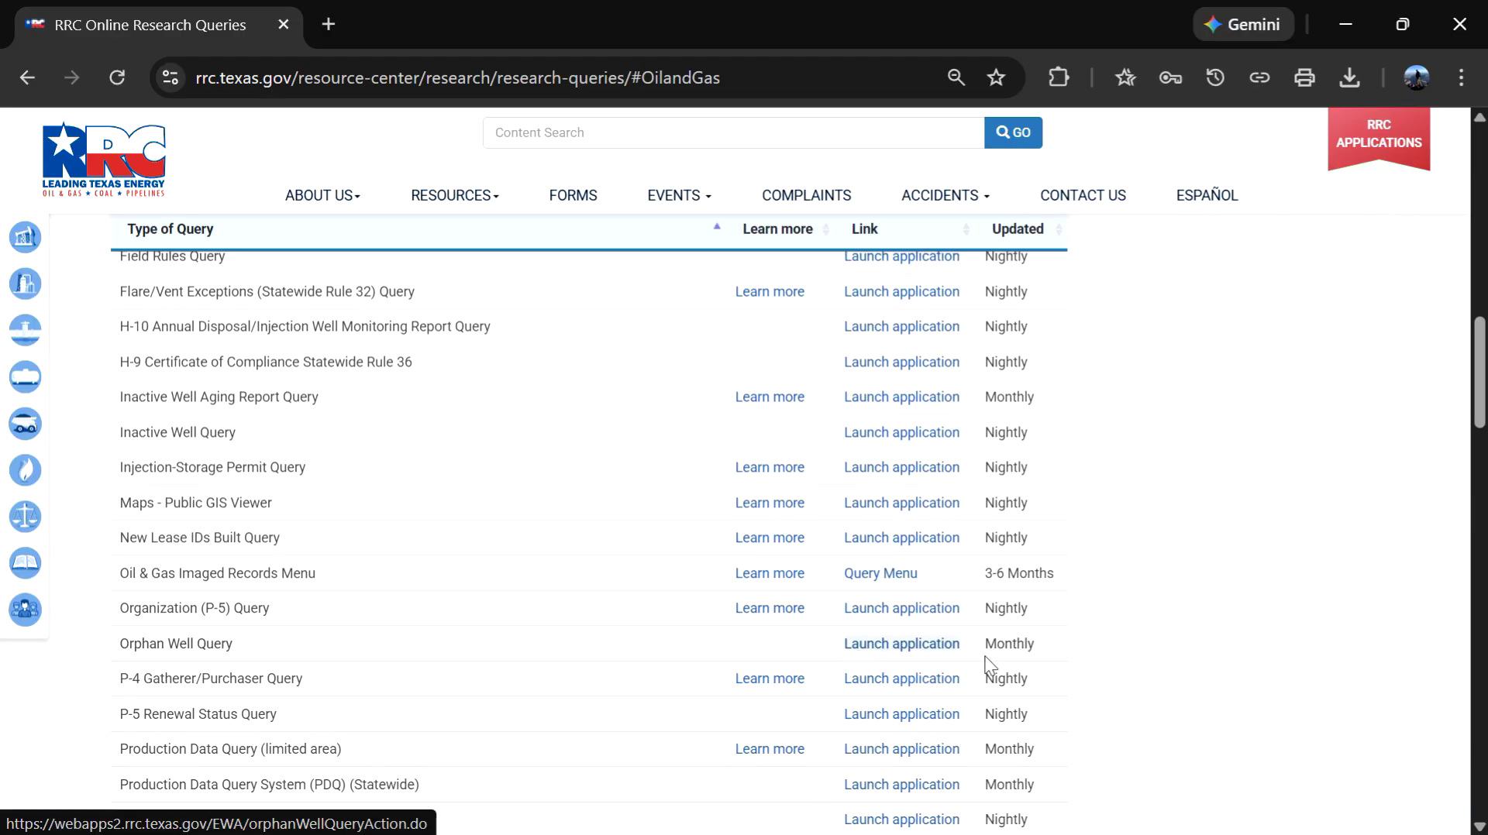